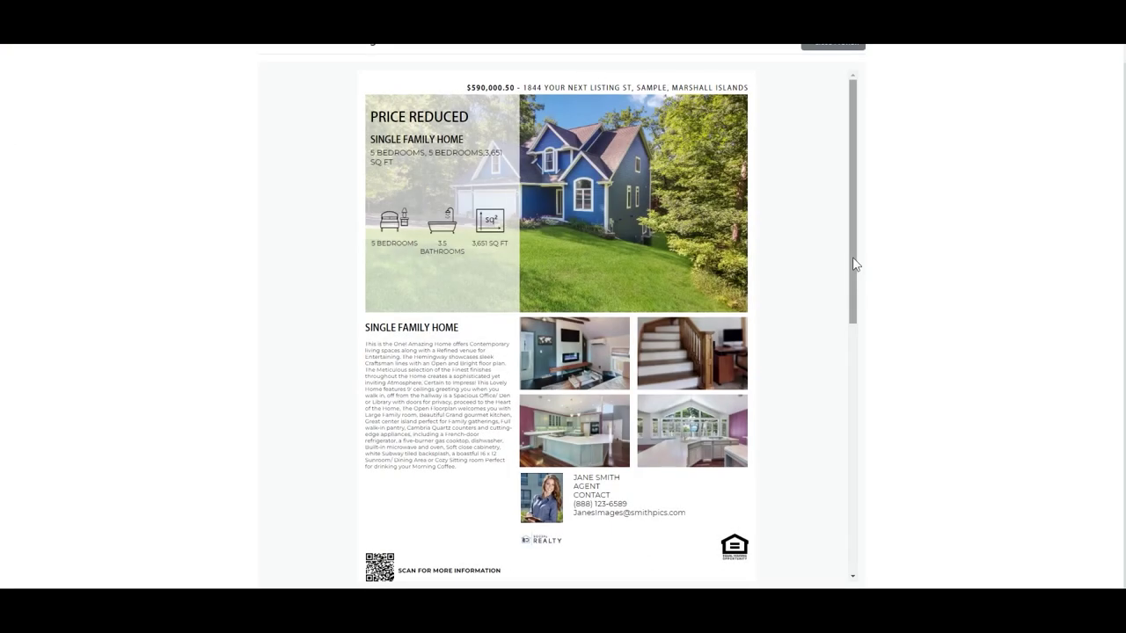
Scroll the sample flyer previews down to the For Sale single family home layout
left_click_drag(852, 256, 803, 547)
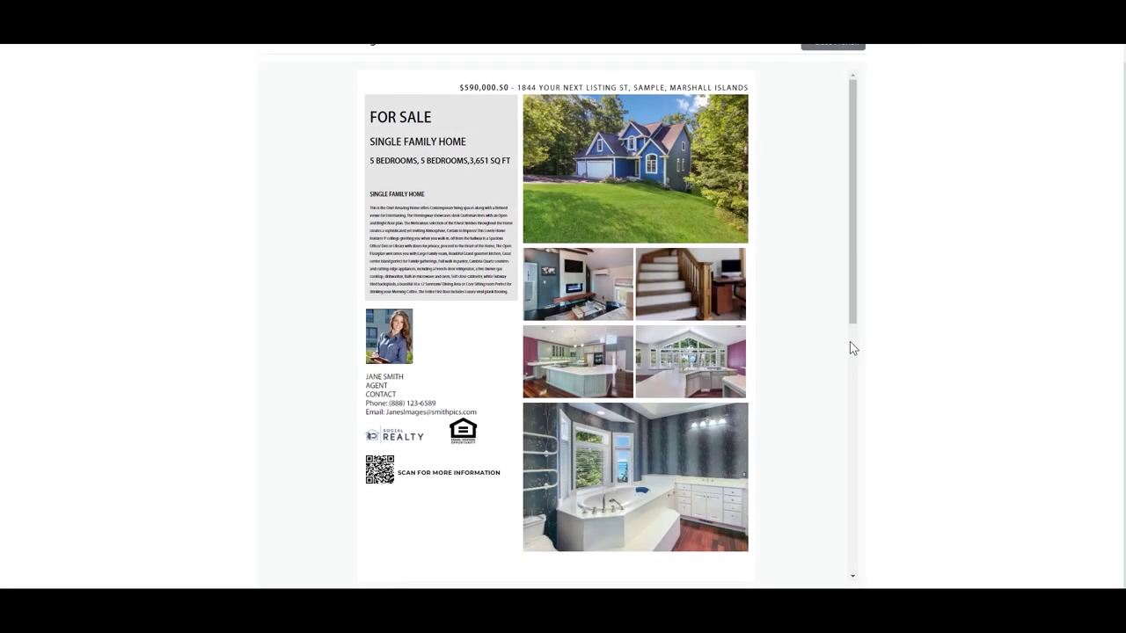
left_click(850, 342)
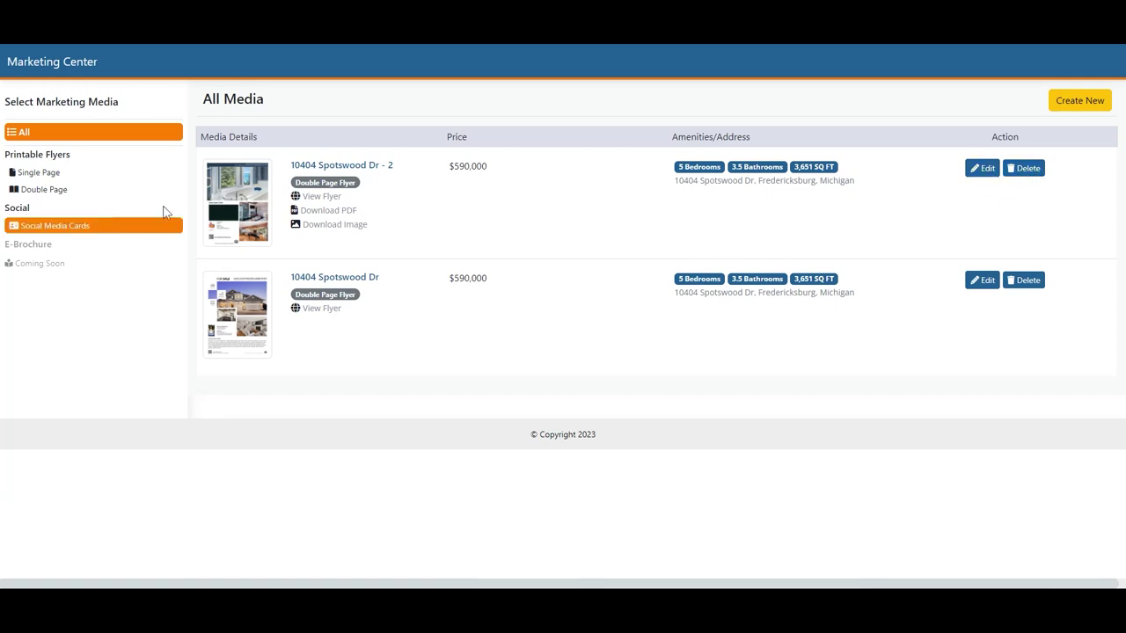
Browse the Single Page flyer templates, then the Single Page, Social Media Cards and All media lists
left_click(1061, 99)
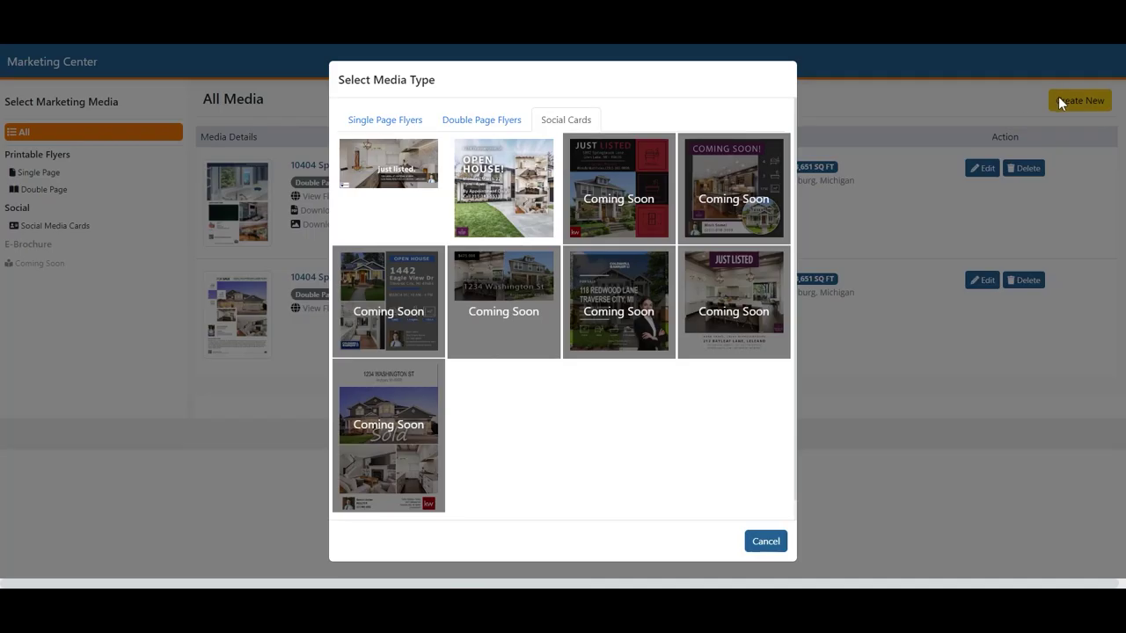
left_click(377, 116)
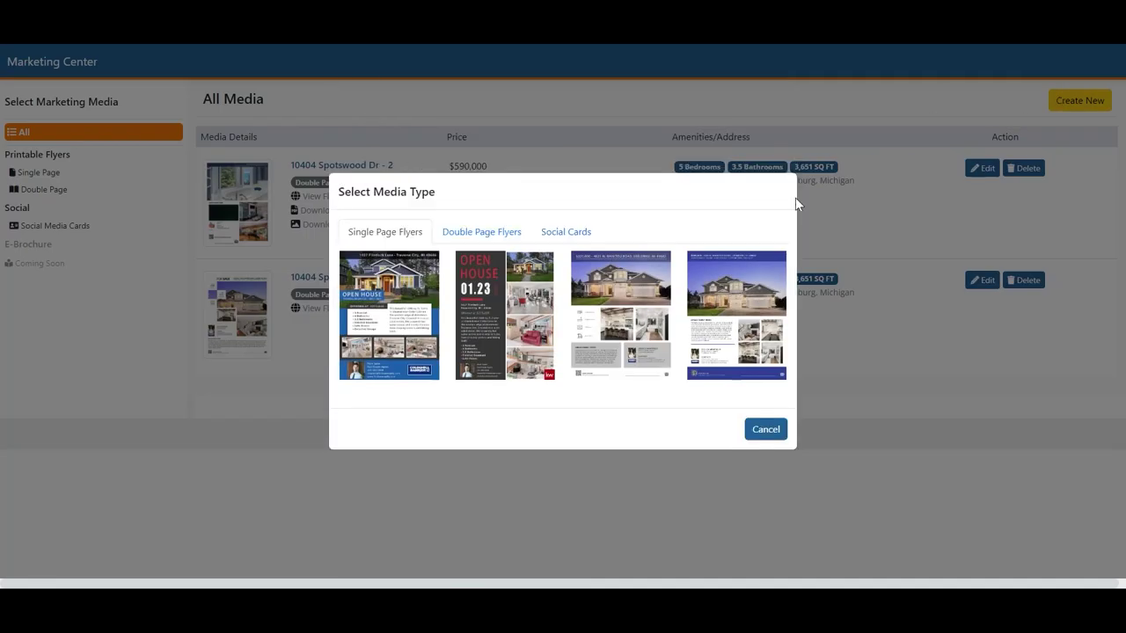
left_click(481, 232)
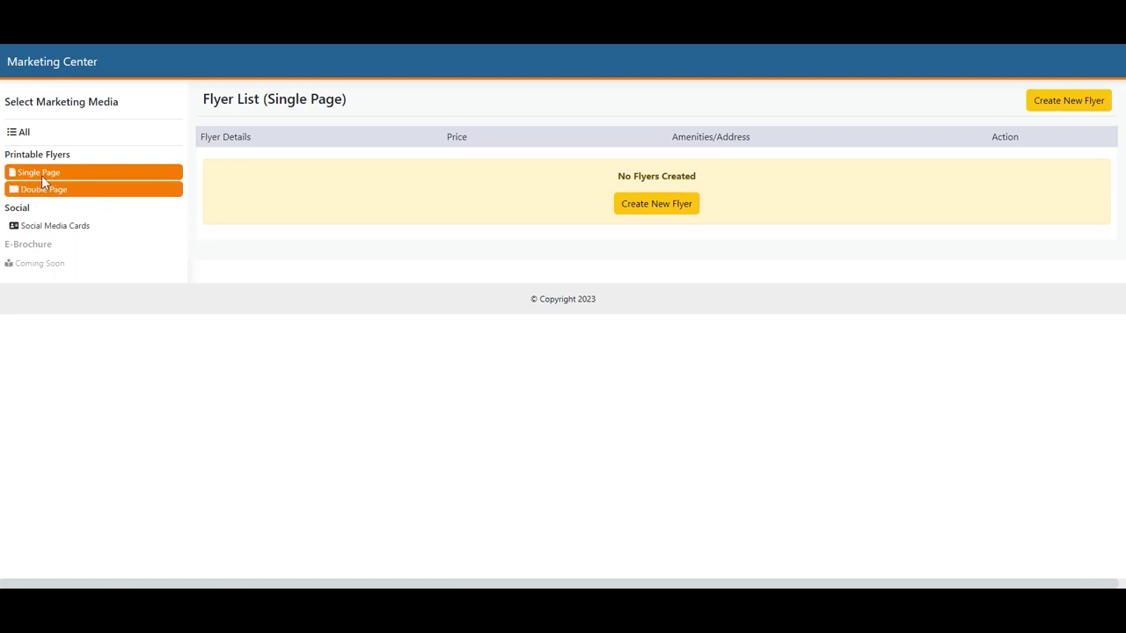
left_click(1063, 100)
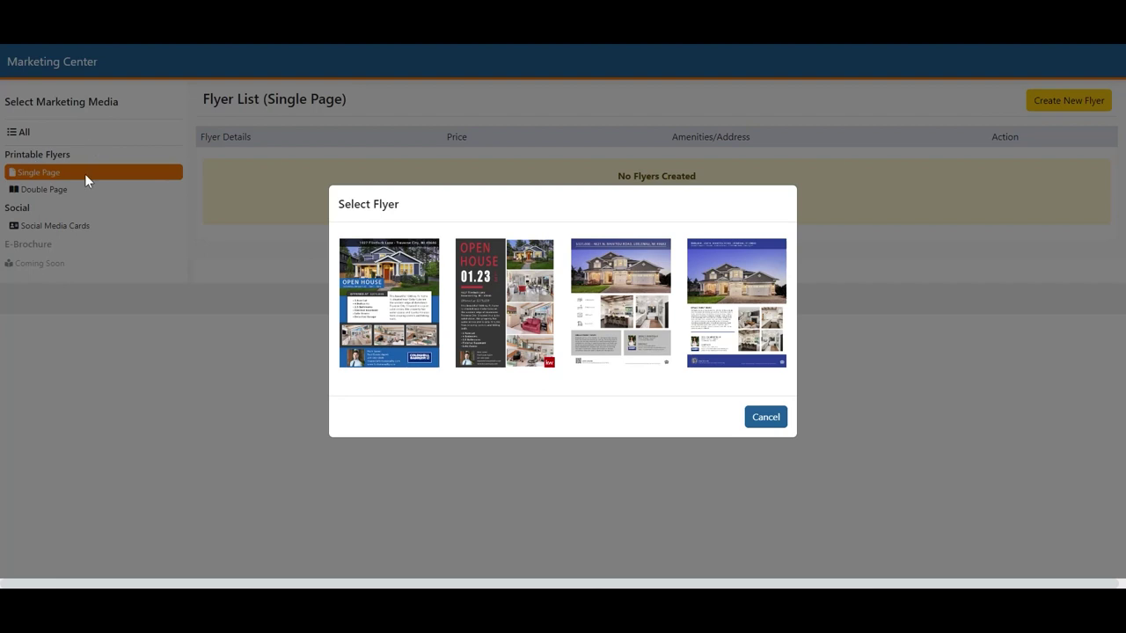
left_click(764, 420)
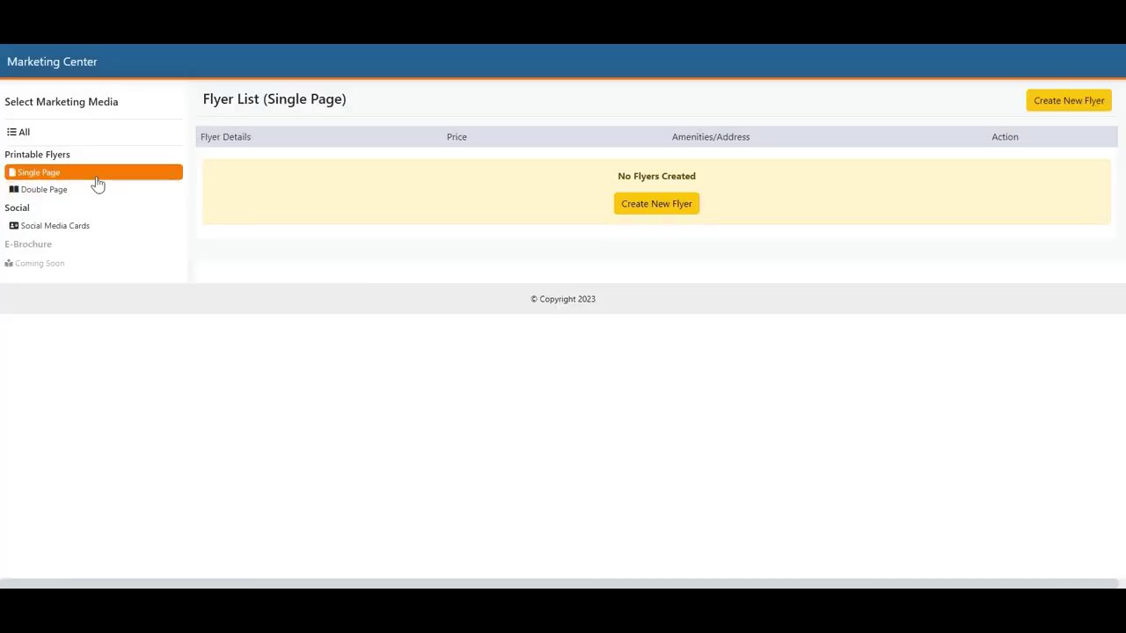
left_click(89, 225)
left_click(83, 136)
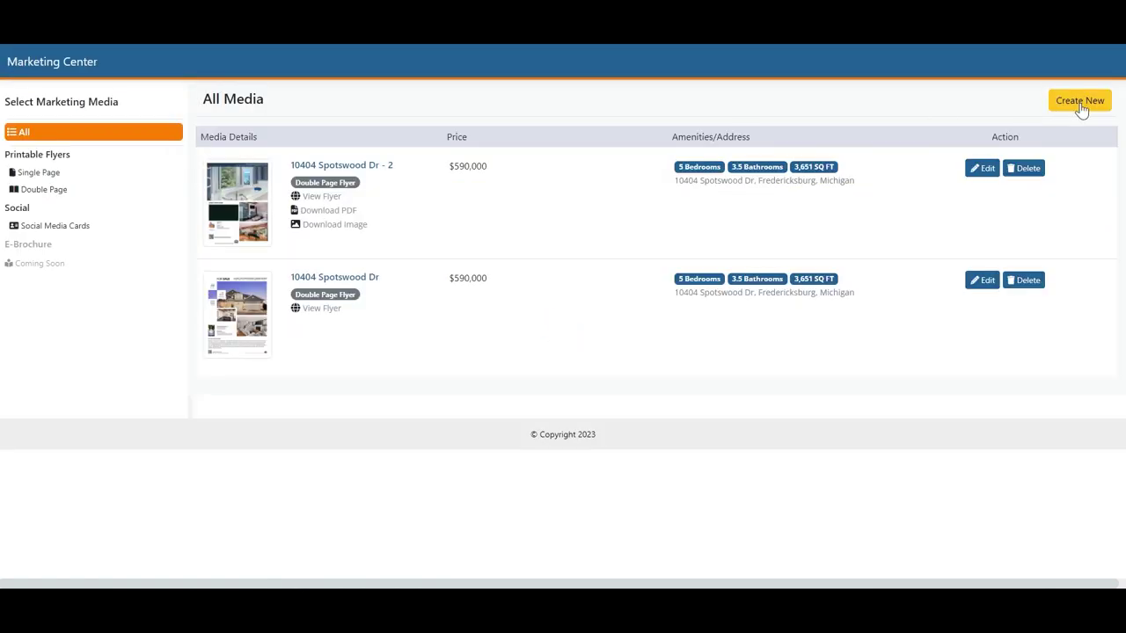
Reopen the new media type choices and compare the double page and single page flyer templates
left_click(1081, 101)
left_click(463, 232)
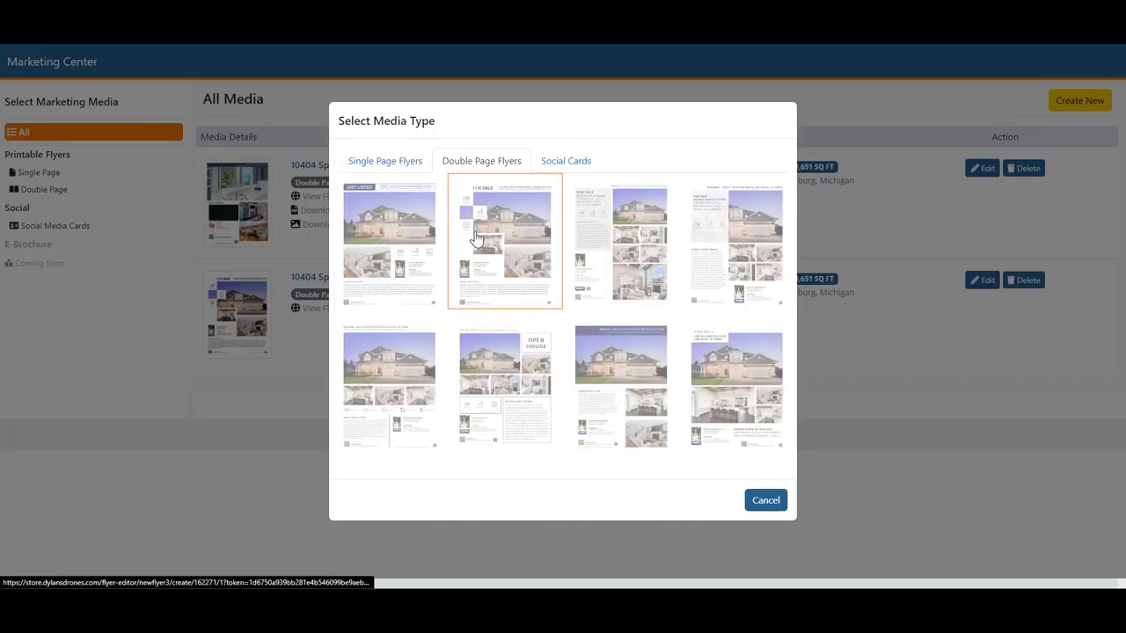
left_click(74, 83)
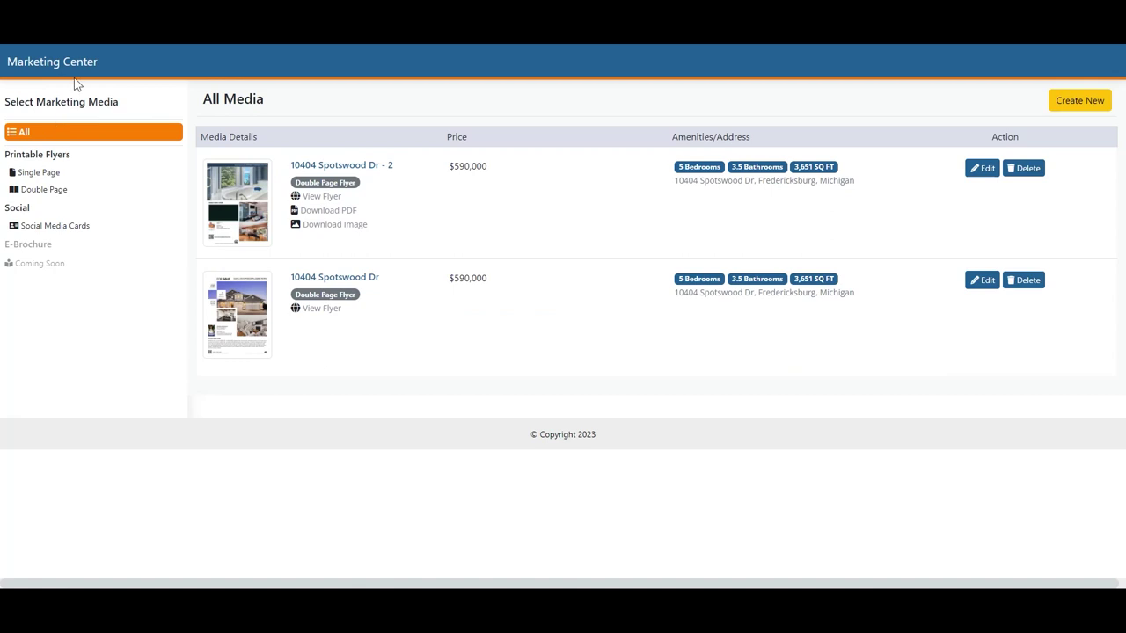
left_click(1084, 102)
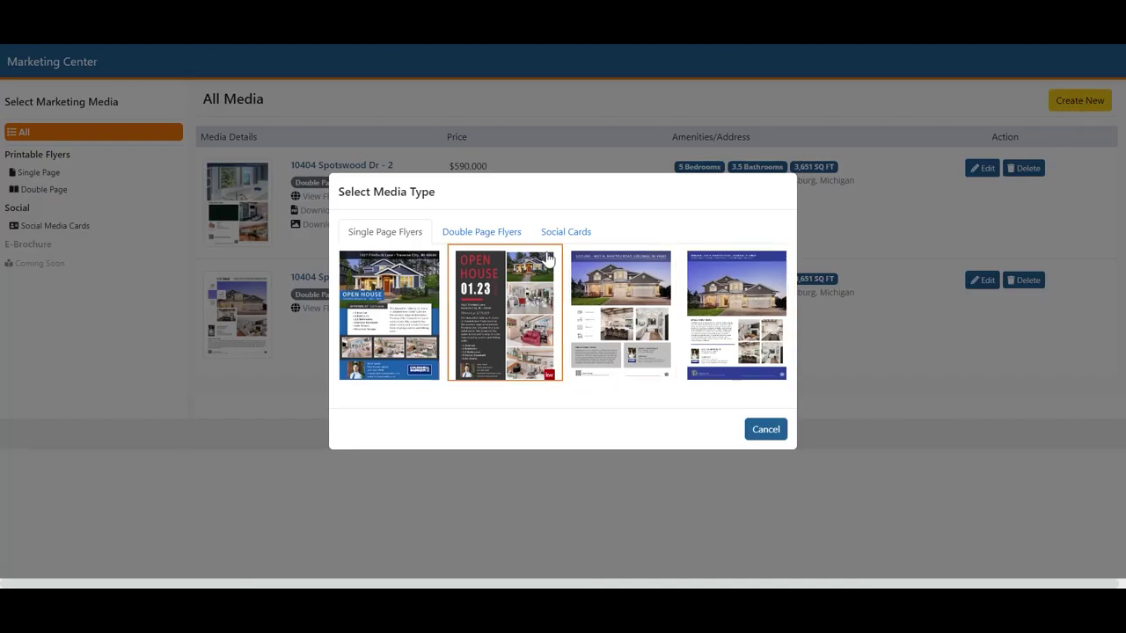
left_click(506, 234)
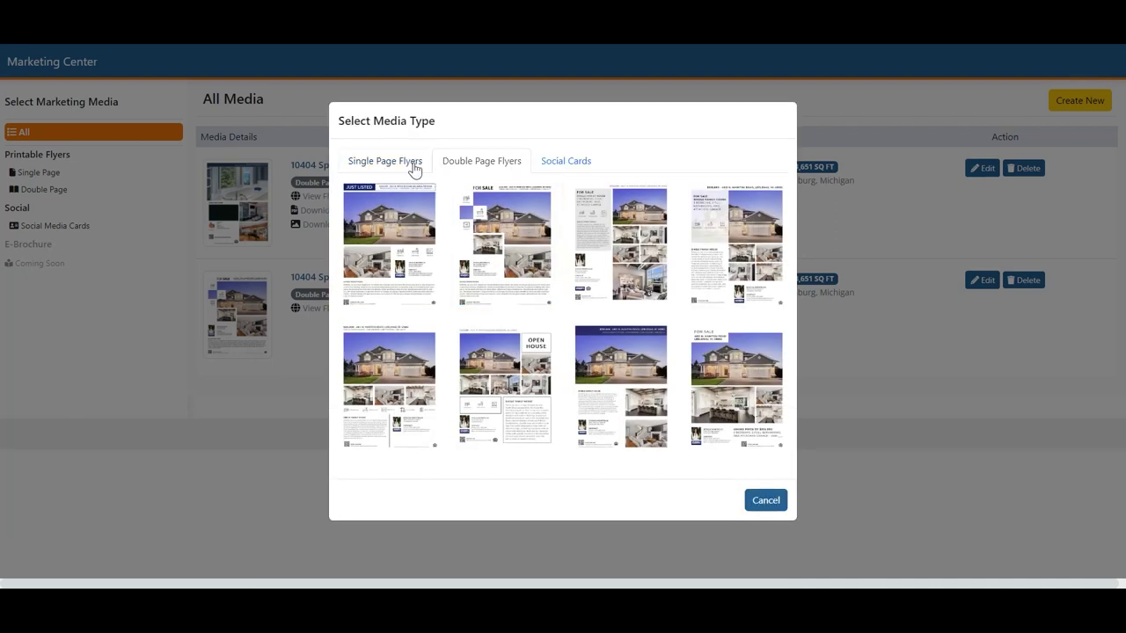
left_click(413, 164)
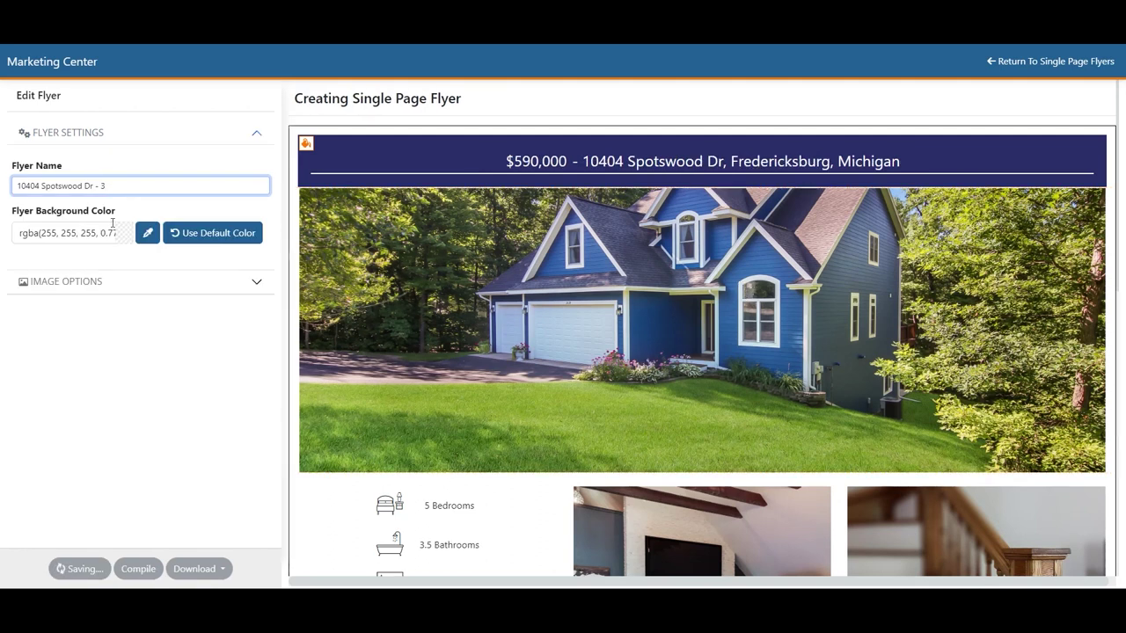
Start the single page flyer '10404 Spotswood Dr - 3' and put focus in its Flyer Name field
left_click_drag(63, 168, 5, 169)
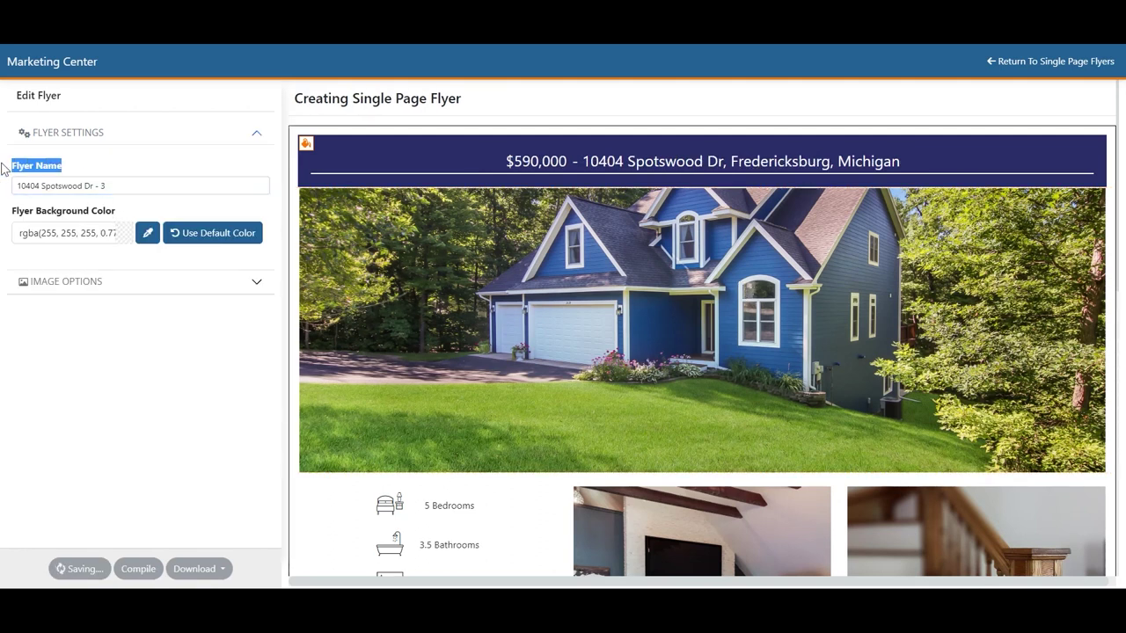
left_click(147, 186)
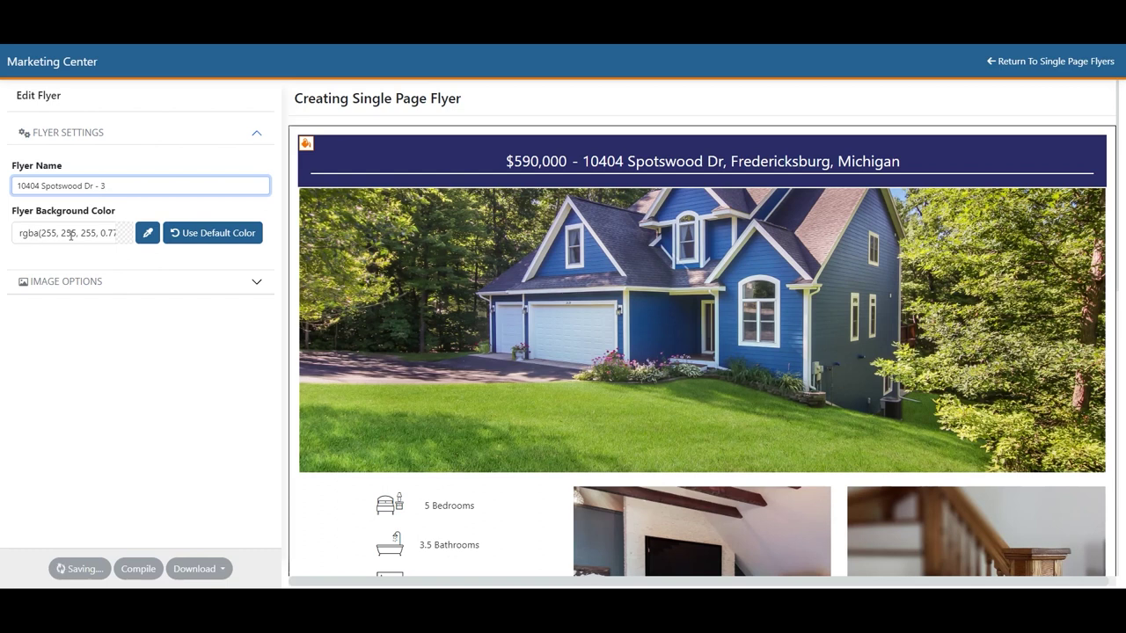
Try dark red, near-black and translucent grey flyer backgrounds, then reset to default white rgba(255, 255, 255, 1)
left_click(22, 236)
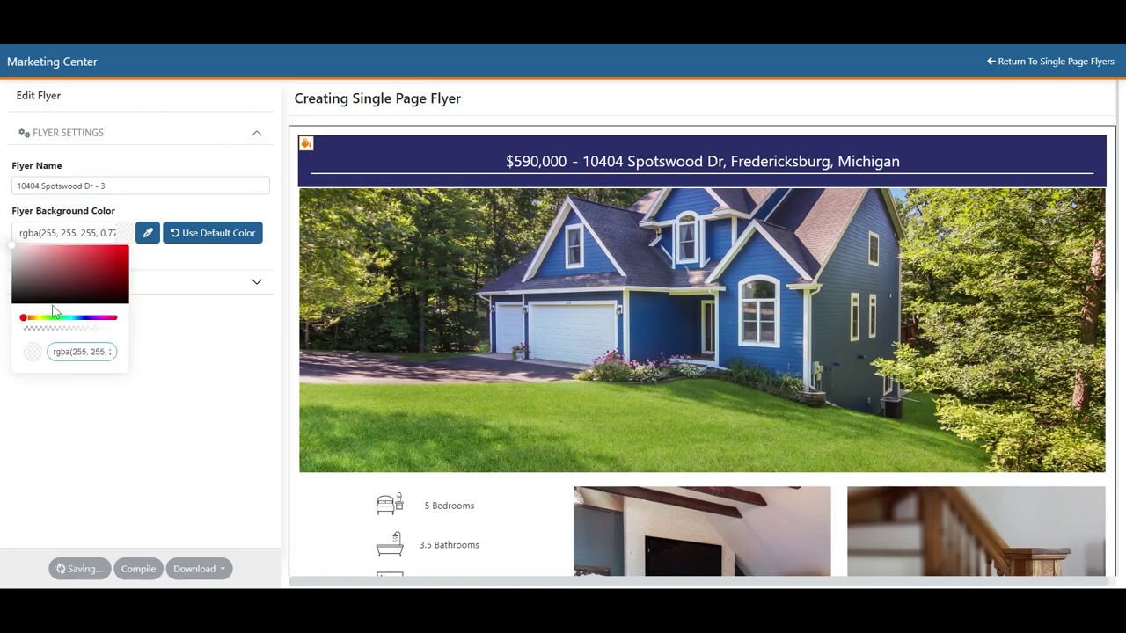
left_click_drag(26, 319, 83, 327)
left_click(12, 252)
left_click(39, 234)
left_click_drag(35, 256, 77, 319)
left_click(30, 318)
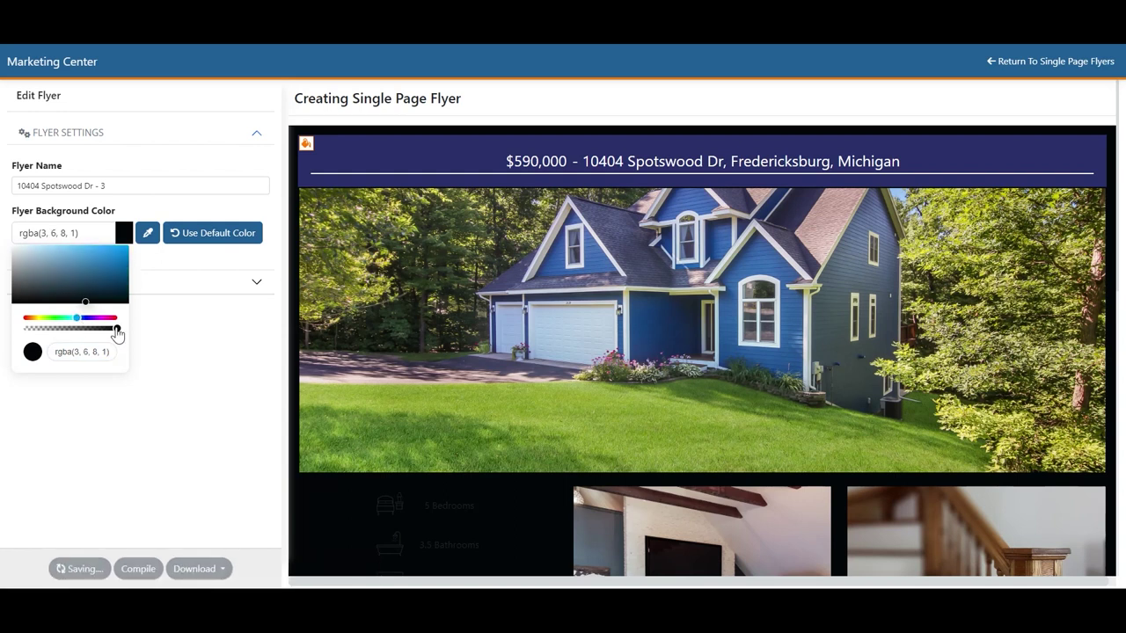
left_click_drag(113, 332, 91, 343)
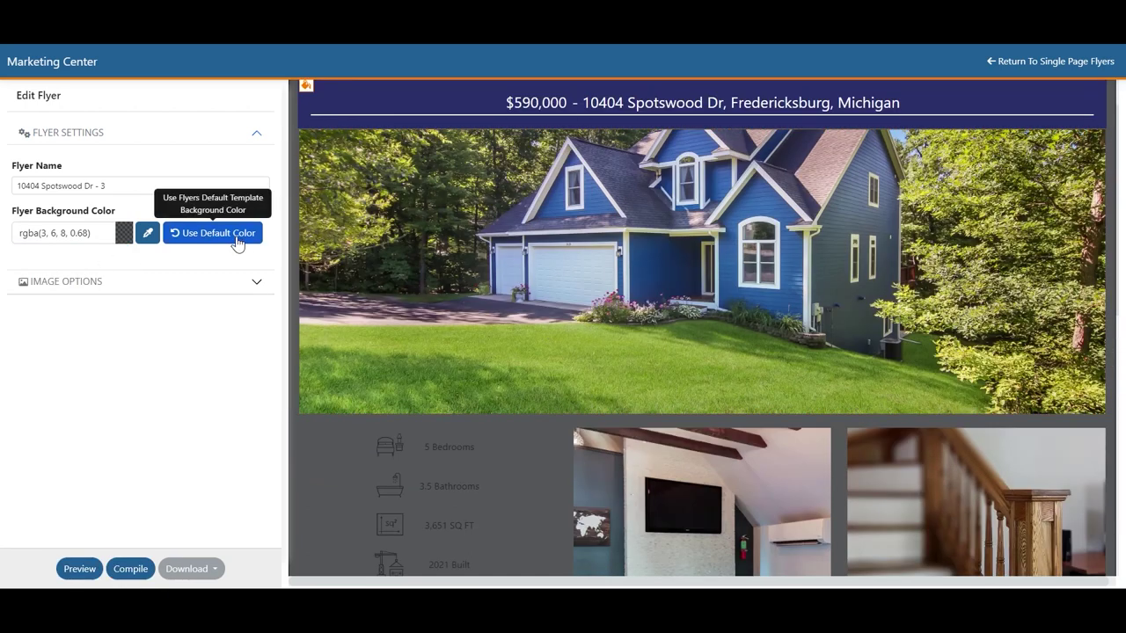
left_click(237, 244)
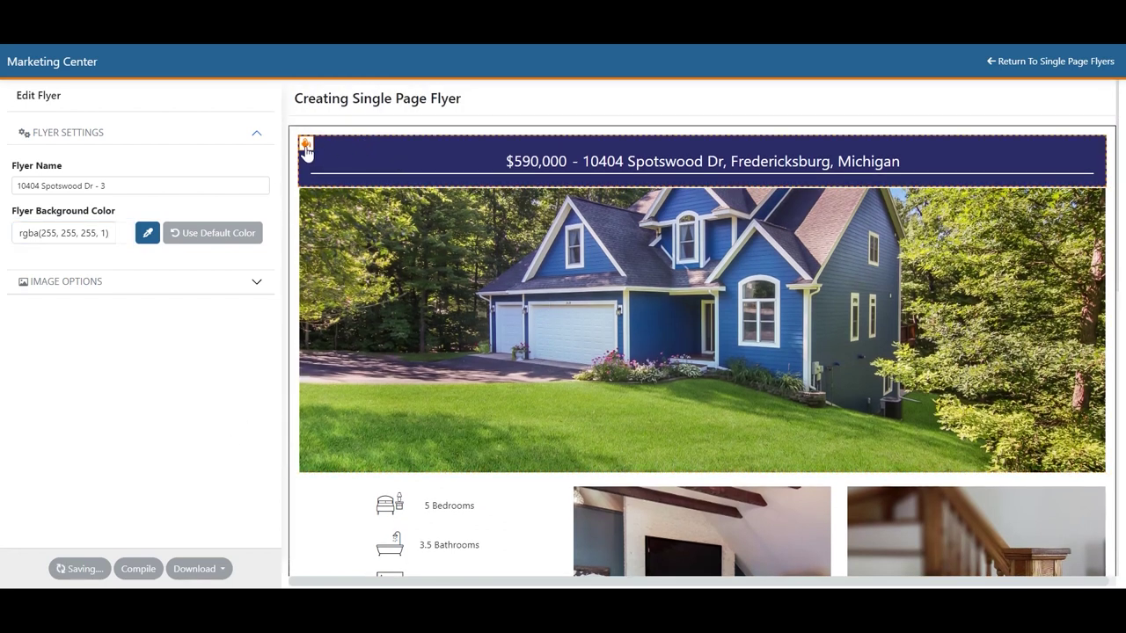
left_click(305, 146)
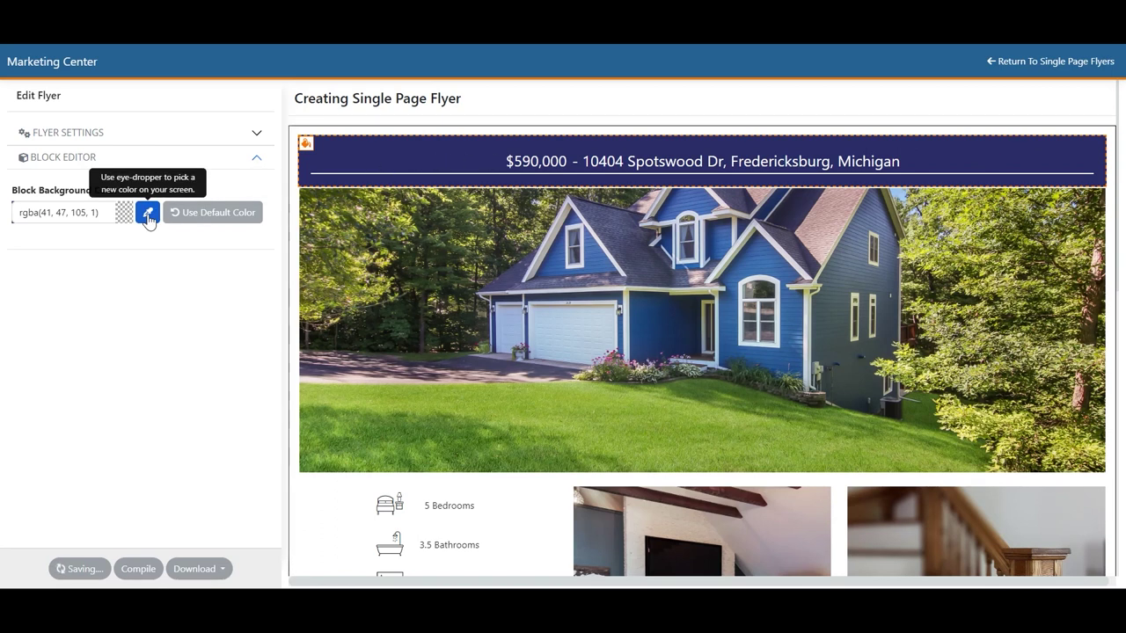
Sample the lawn's green for the price banner and lighten it to rgba(58, 168, 50, 0.6)
left_click(148, 216)
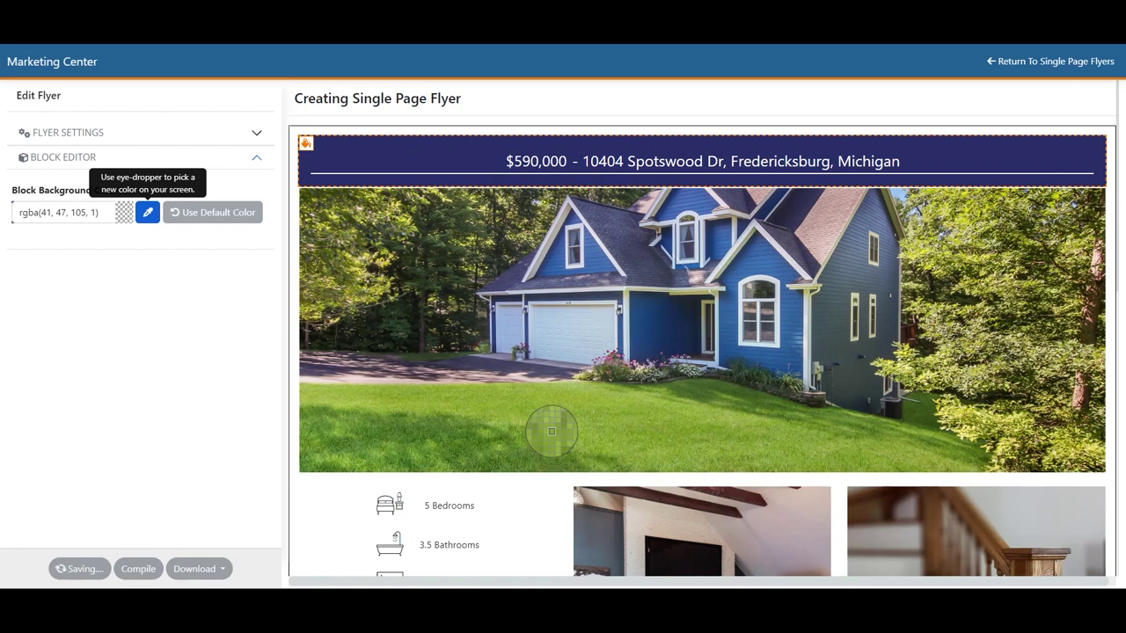
left_click(561, 428)
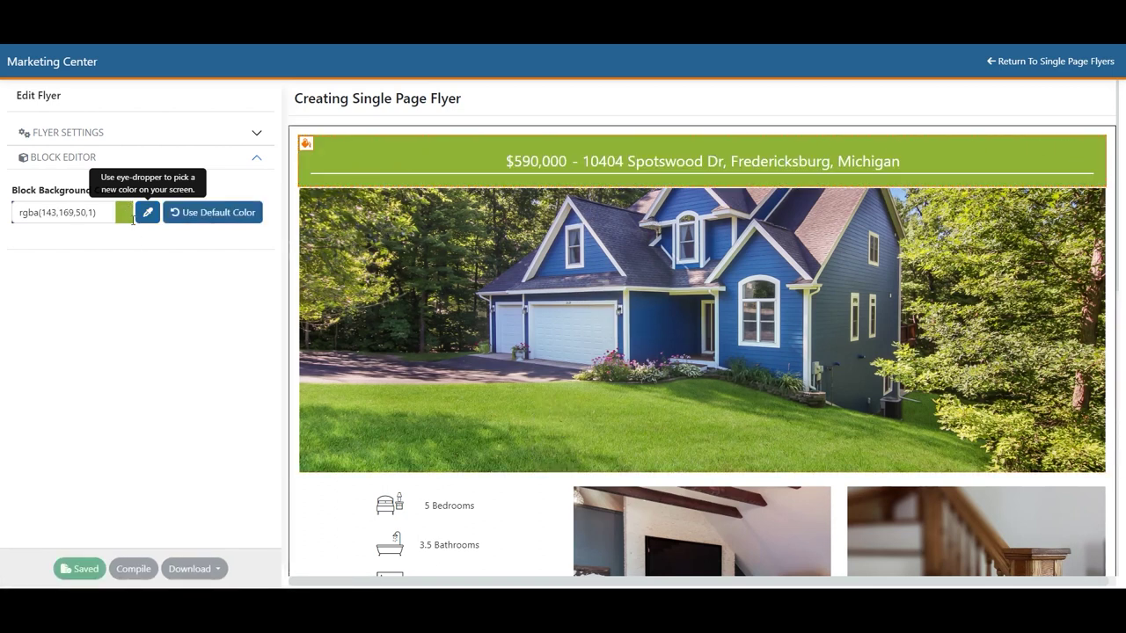
left_click(125, 216)
left_click_drag(115, 309, 55, 301)
Keep the new banner colour and select the main flyer photo
left_click(146, 326)
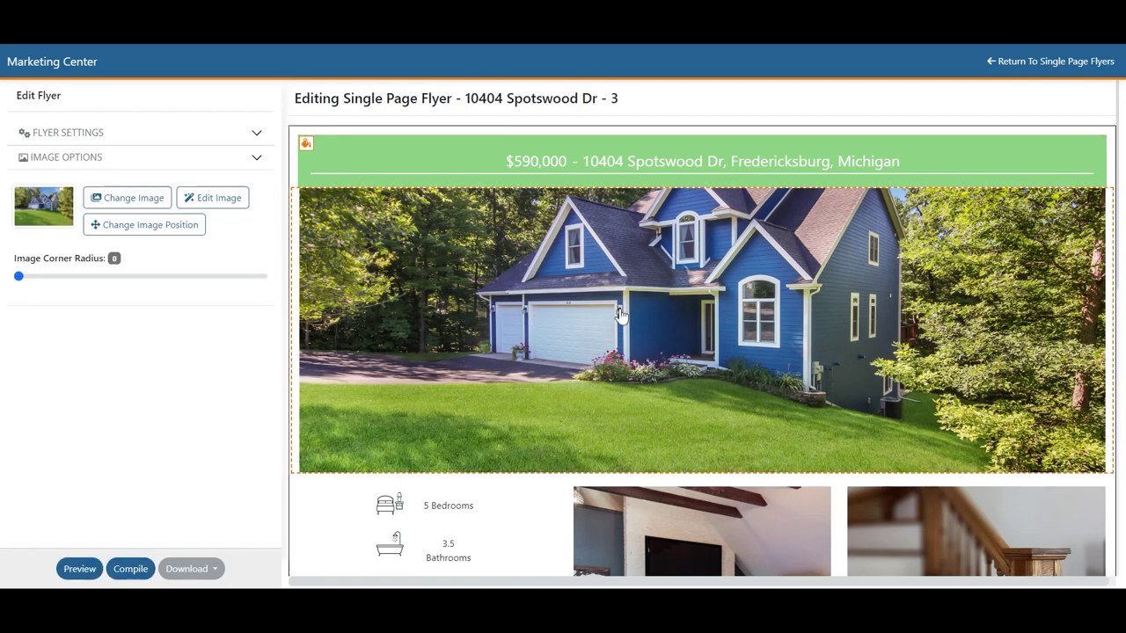
Swap the fireplace photo in the lower slot for the red house photo IMG_2547-Edit
scroll(689, 307, "down", 2)
left_click(724, 381)
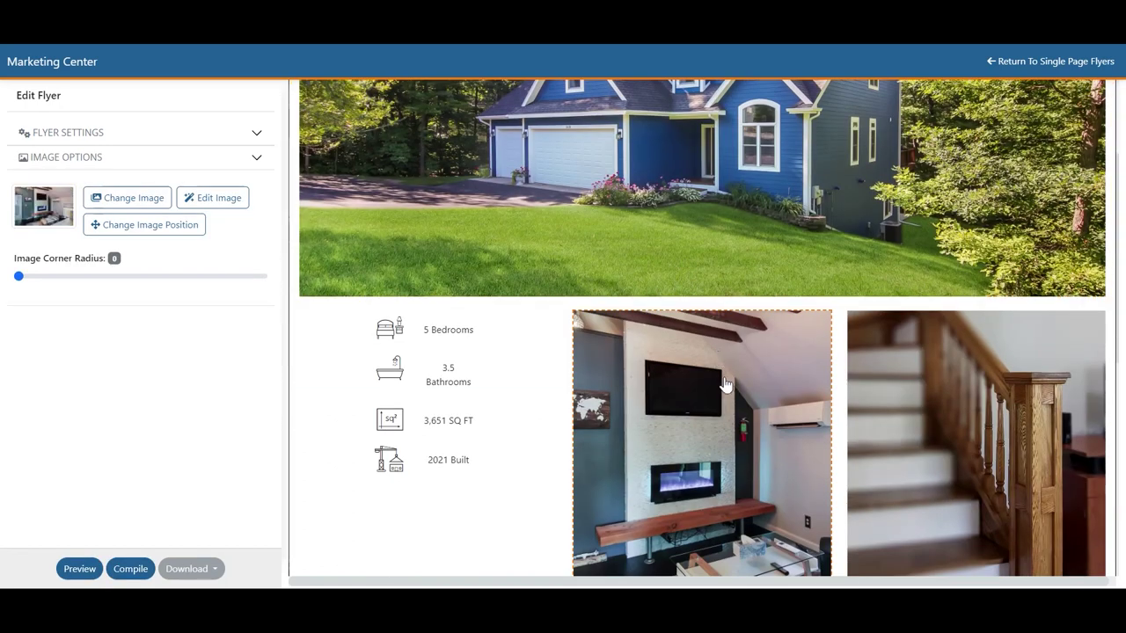
scroll(704, 356, "up", 2)
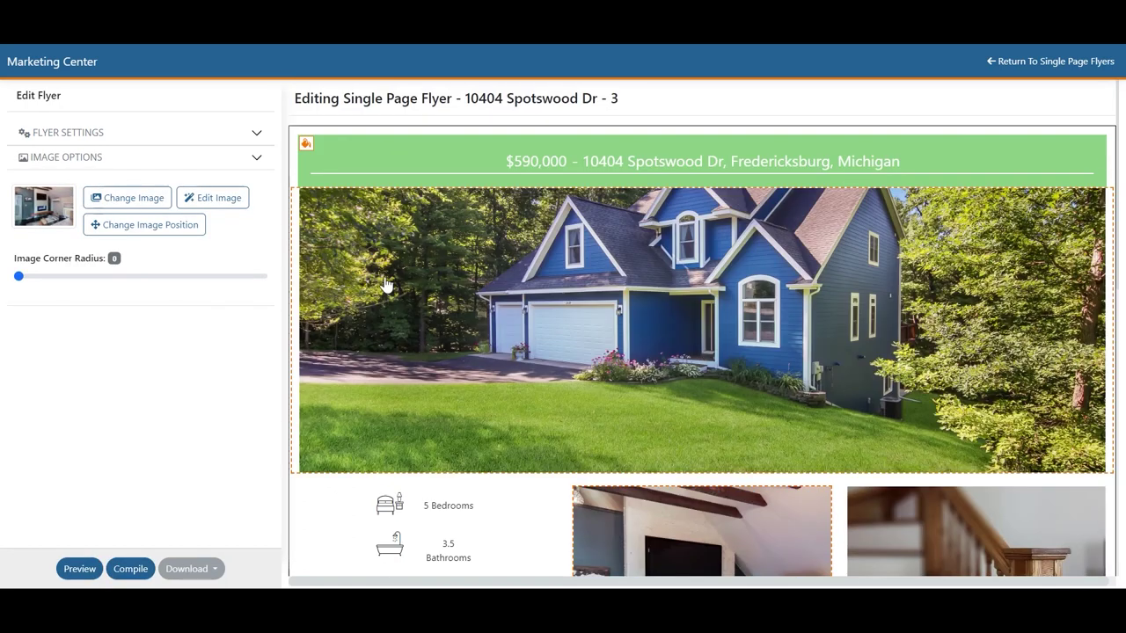
left_click(141, 208)
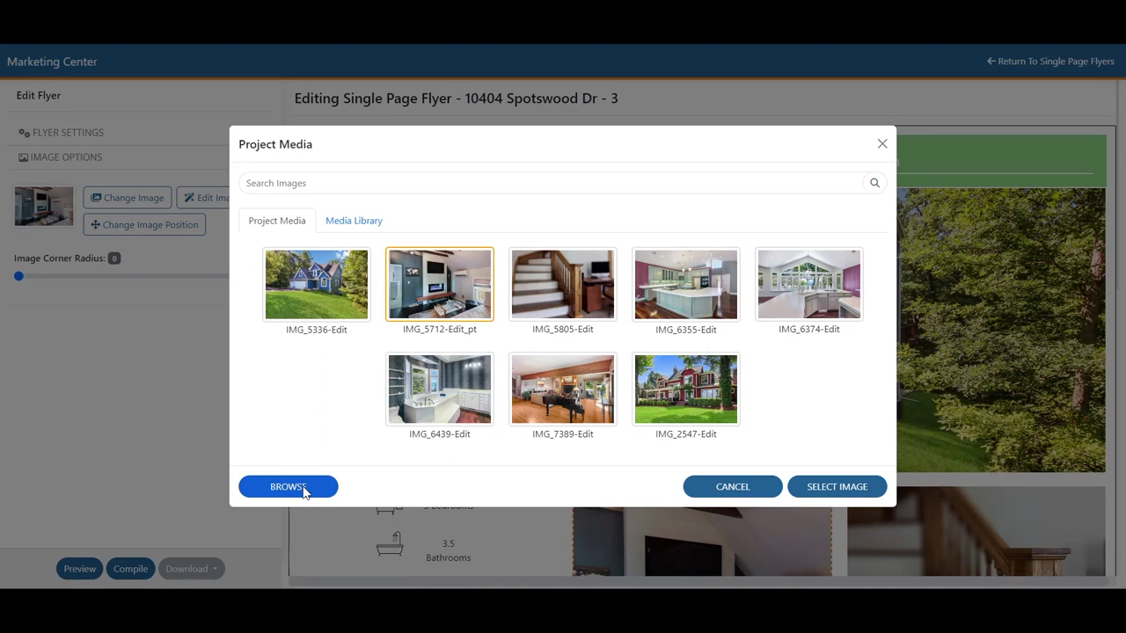
left_click(704, 402)
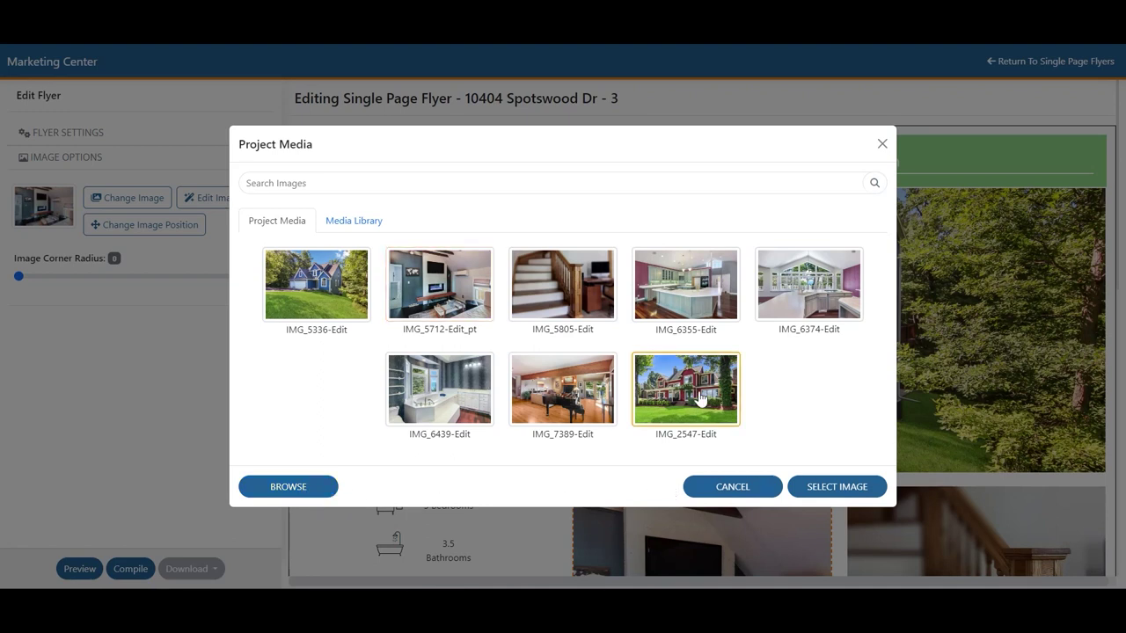
left_click(850, 486)
scroll(811, 418, "down", 3)
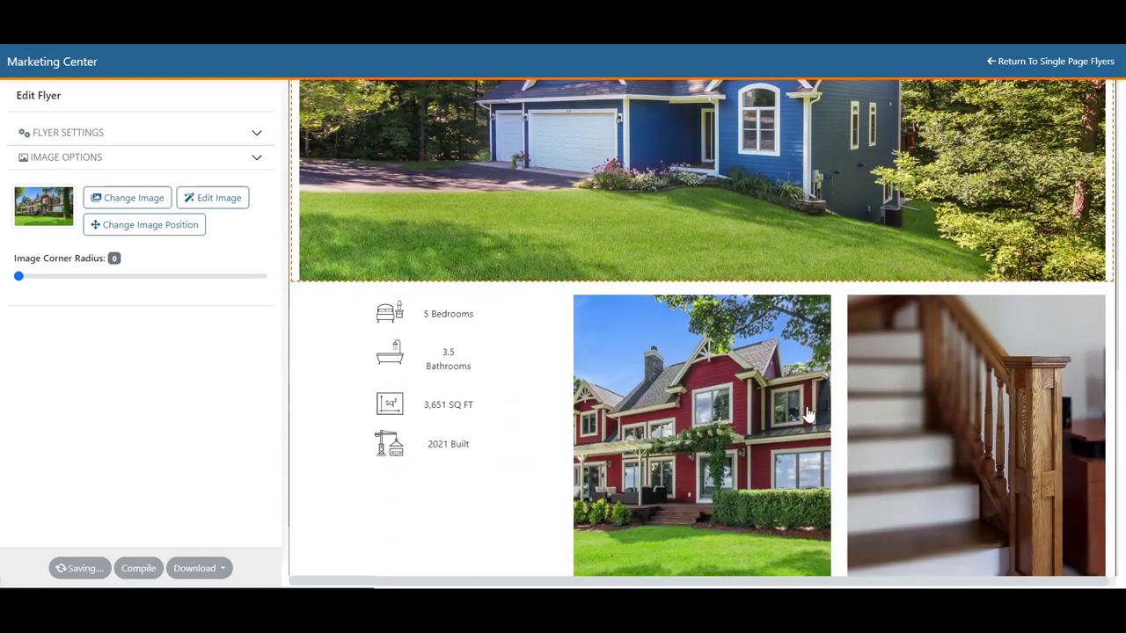
left_click(218, 204)
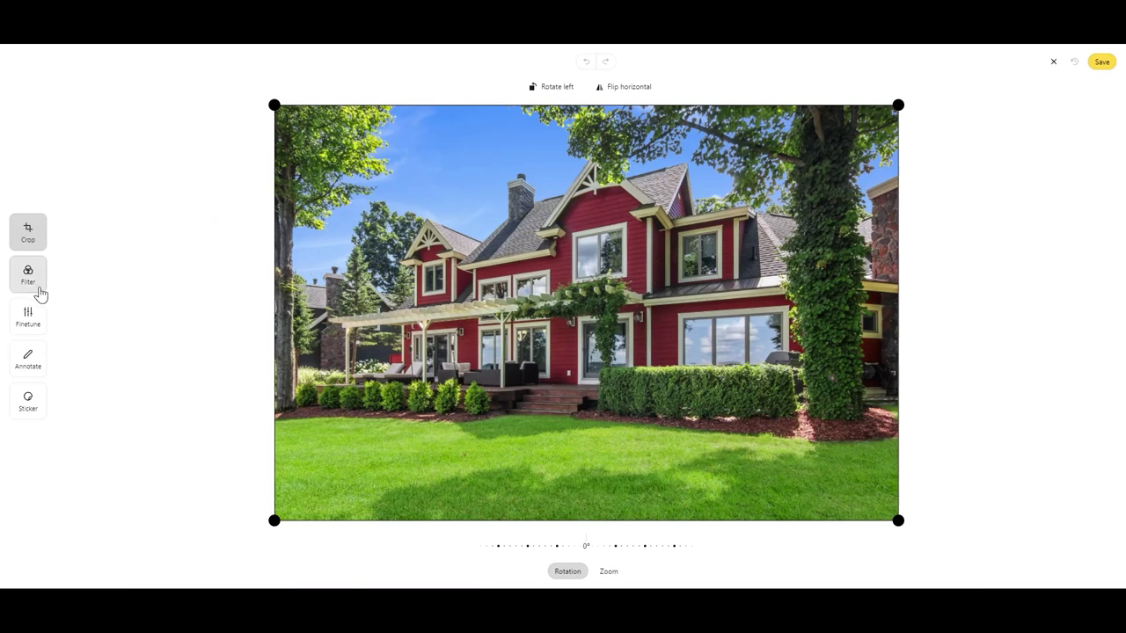
left_click(35, 280)
left_click(37, 321)
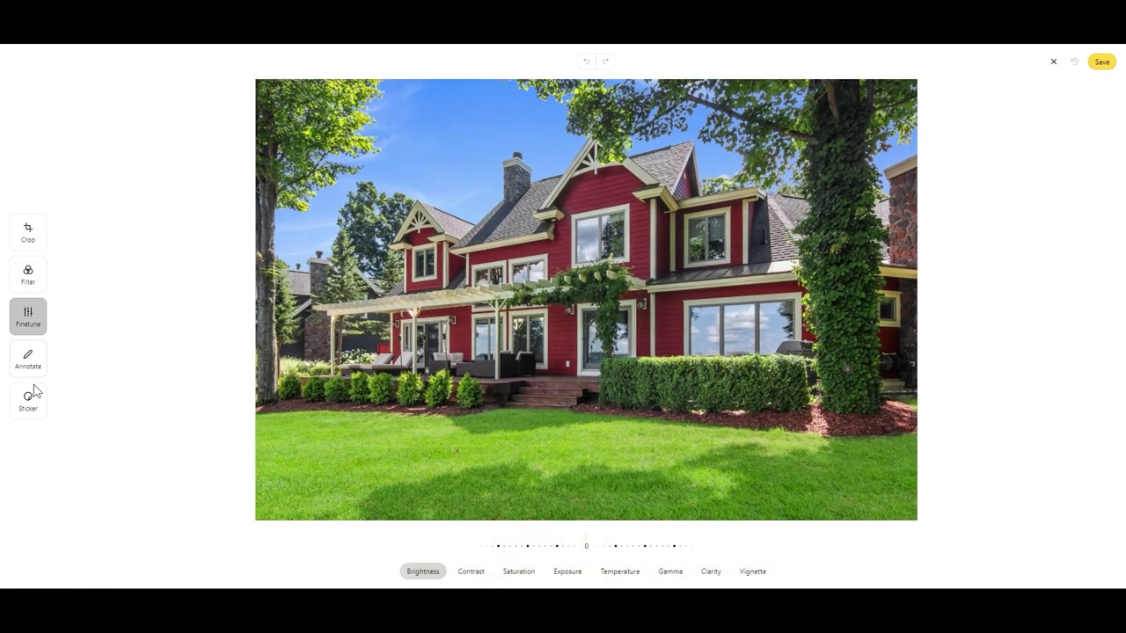
left_click(34, 278)
left_click(28, 359)
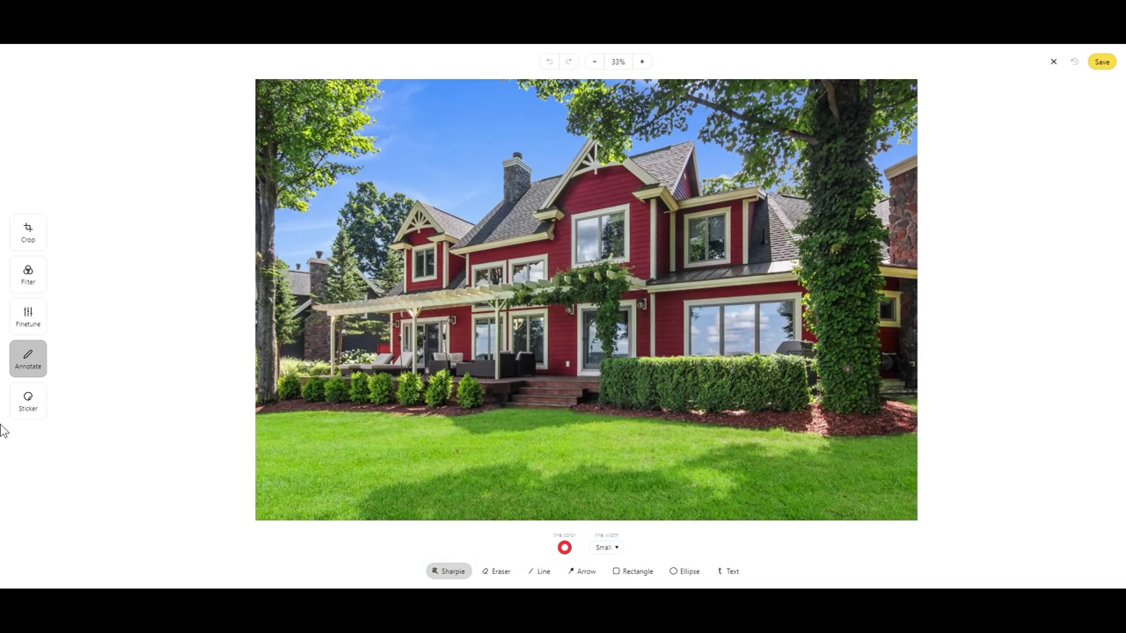
left_click(39, 410)
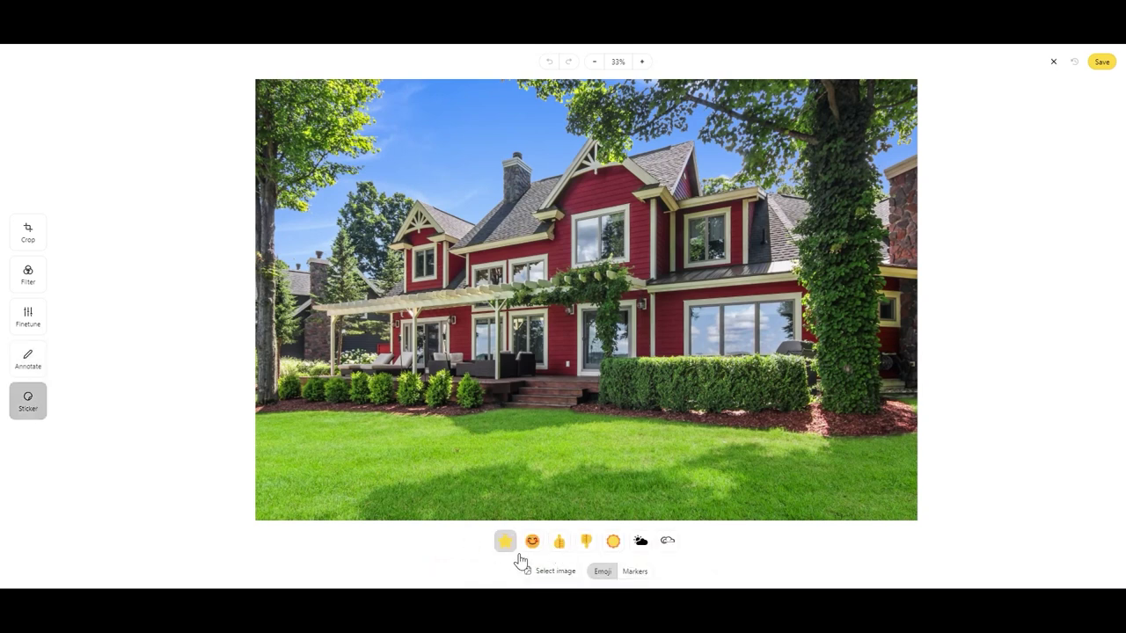
left_click(42, 284)
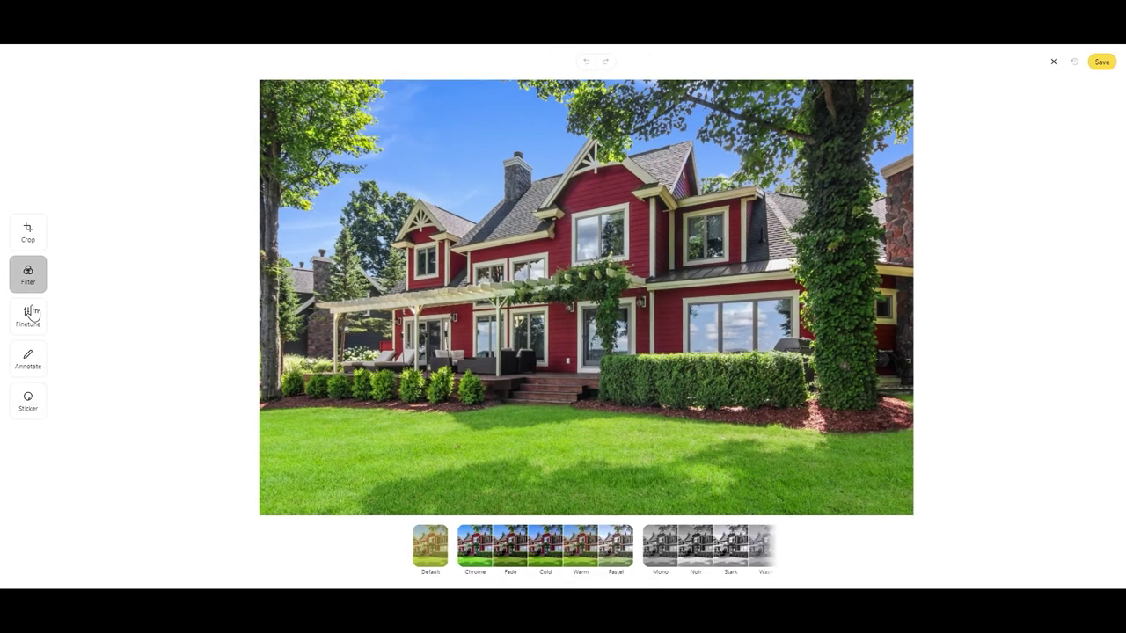
left_click(511, 549)
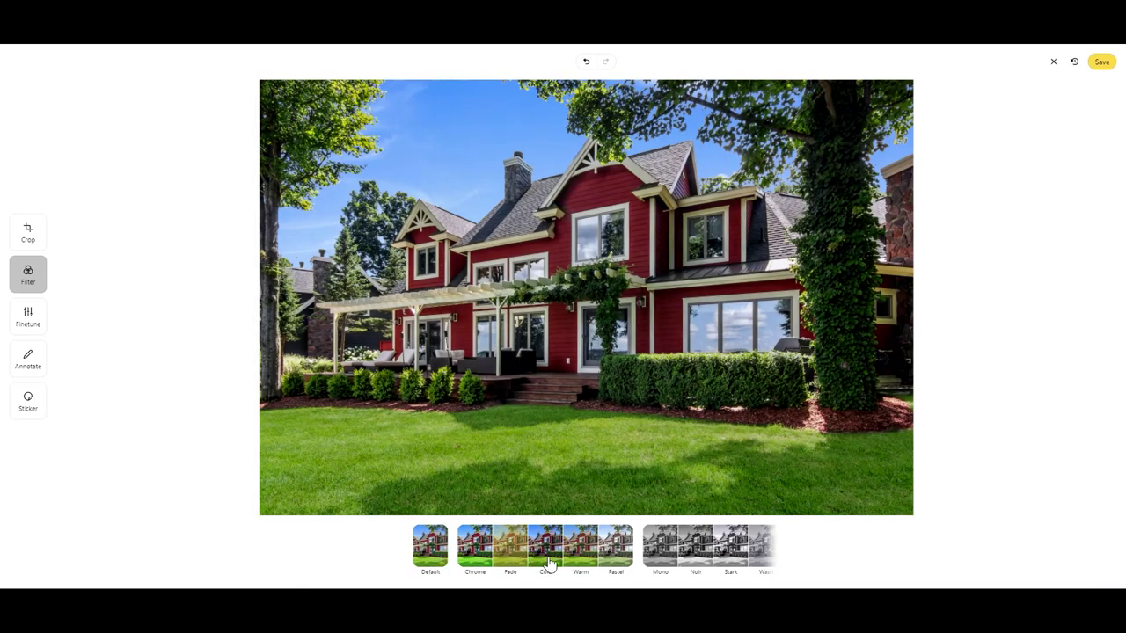
left_click(27, 317)
left_click(576, 572)
left_click_drag(616, 546, 720, 547)
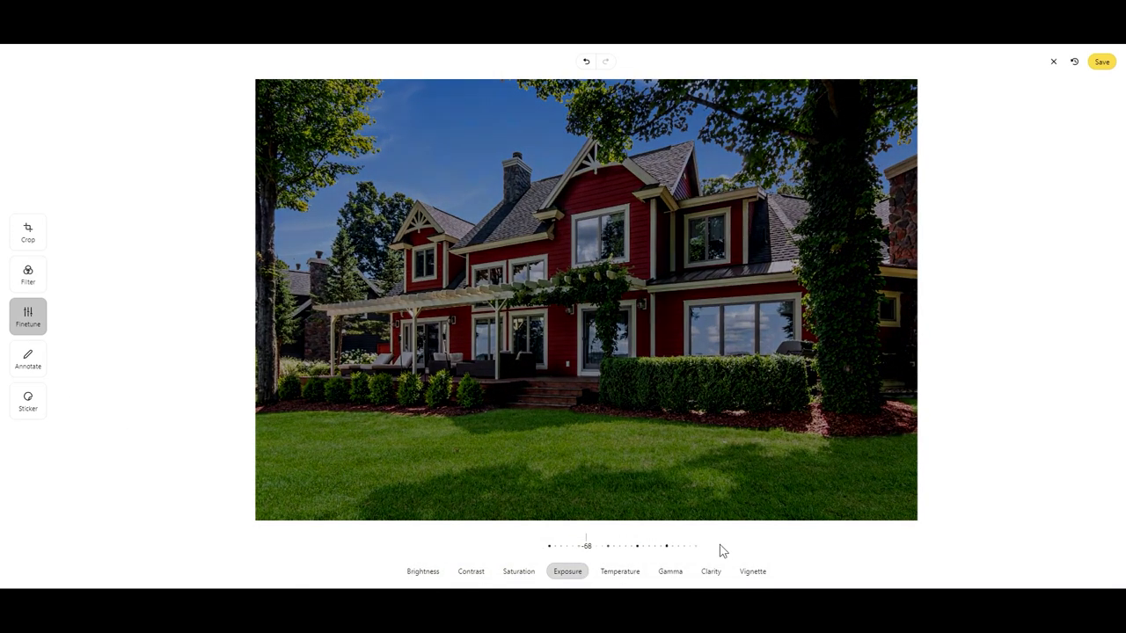
left_click(670, 572)
left_click_drag(649, 546, 712, 543)
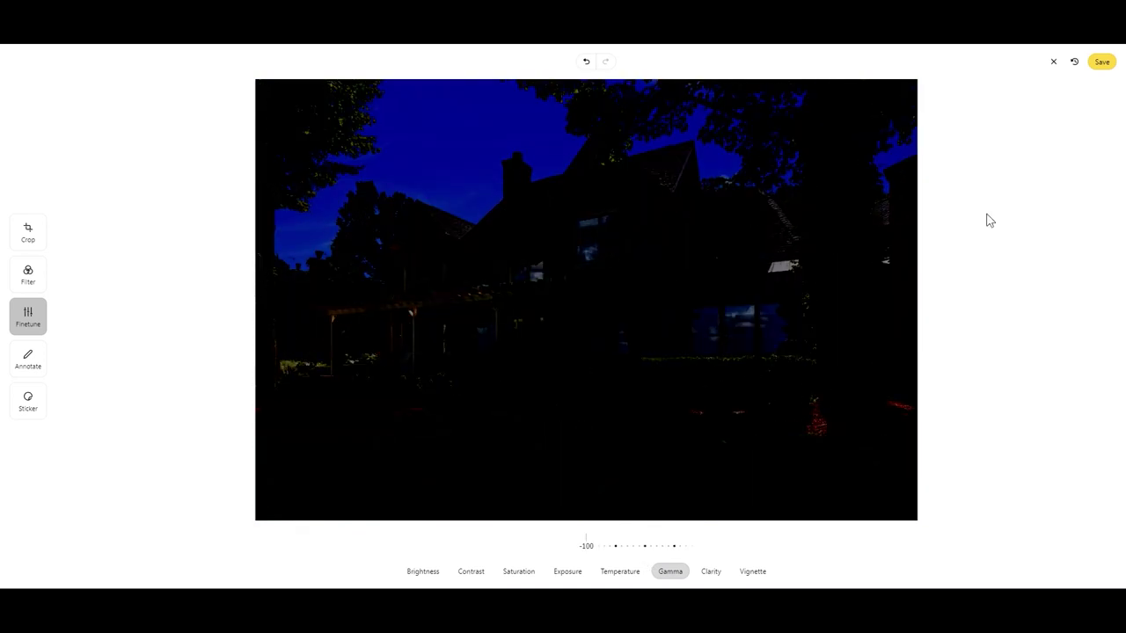
left_click(586, 63)
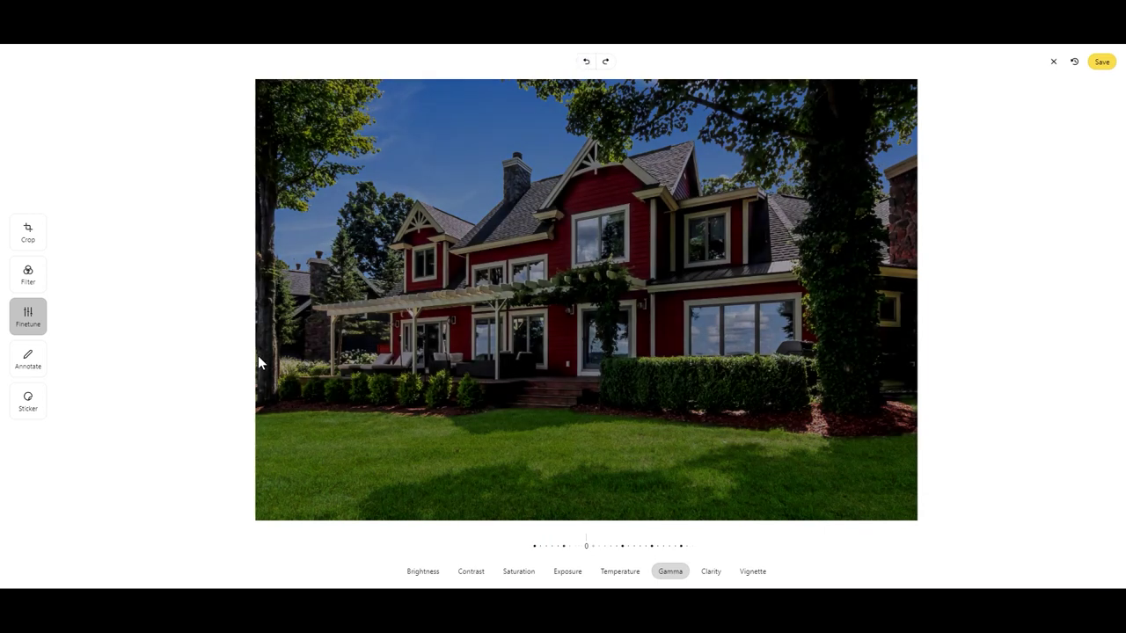
left_click(1075, 64)
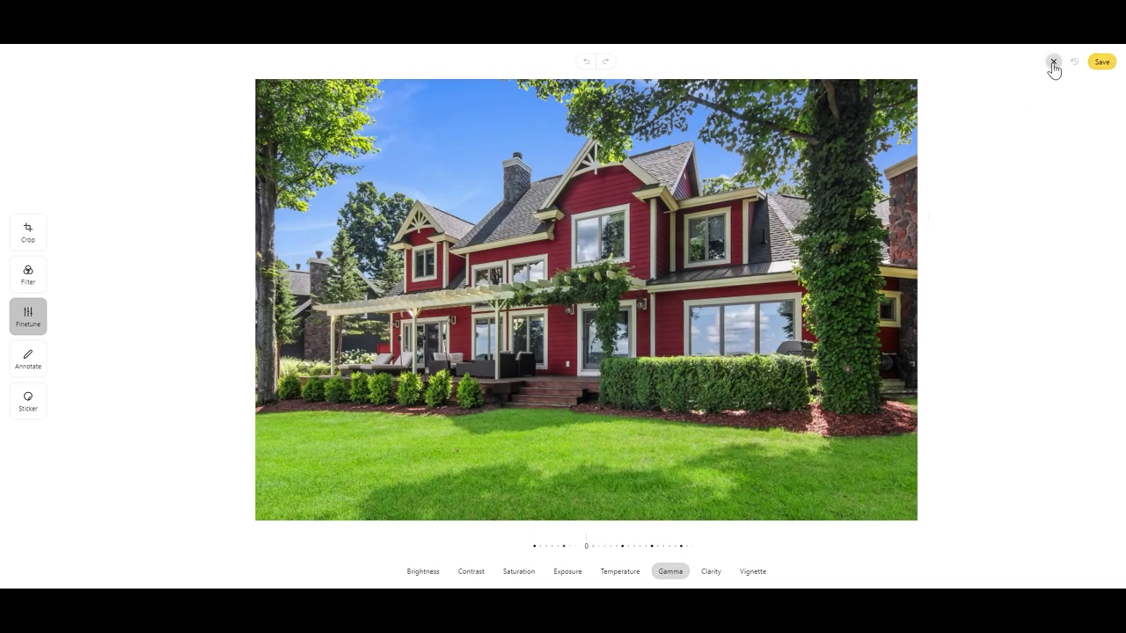
left_click(1054, 63)
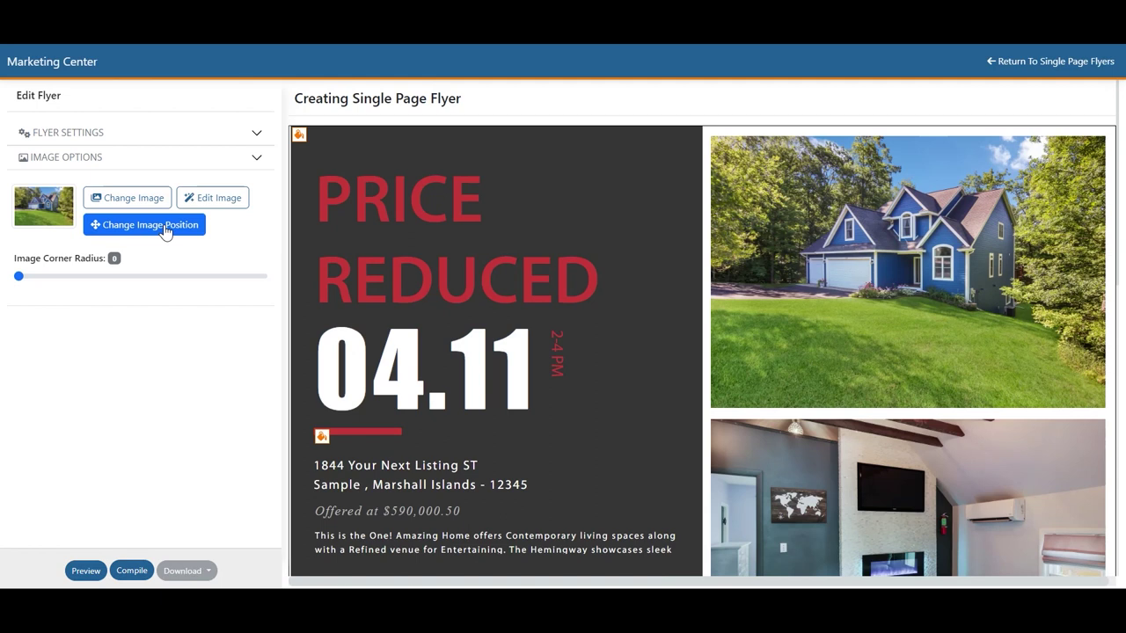
Zoom the blue house photo and shift it down-right within its frame
left_click(164, 228)
scroll(915, 273, "up", 3)
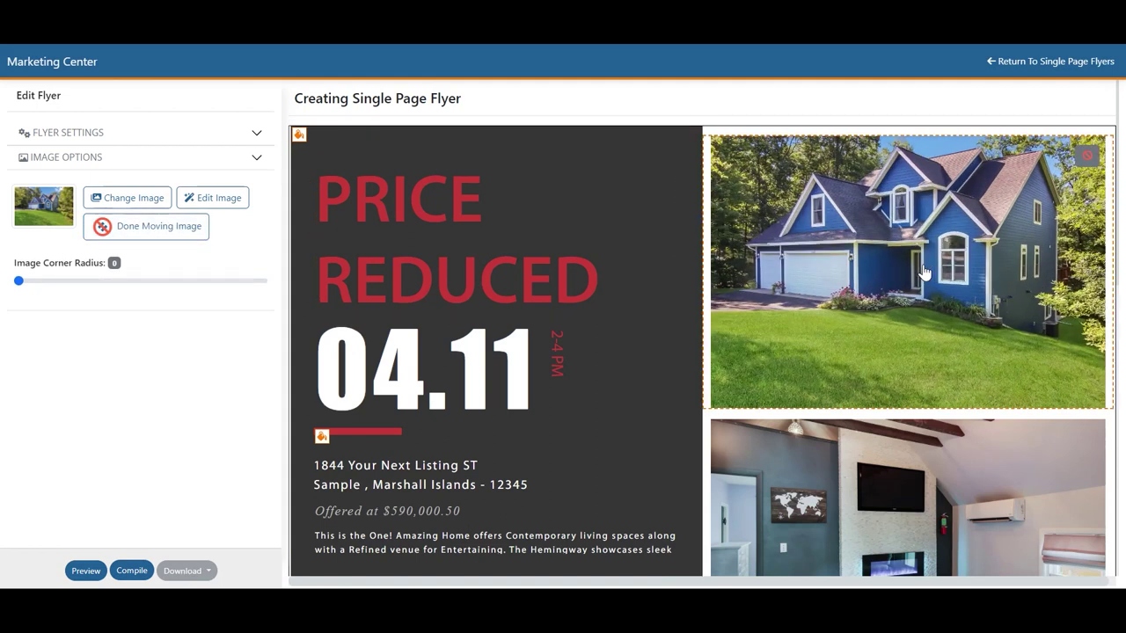
scroll(924, 273, "up", 2)
left_click_drag(923, 272, 955, 308)
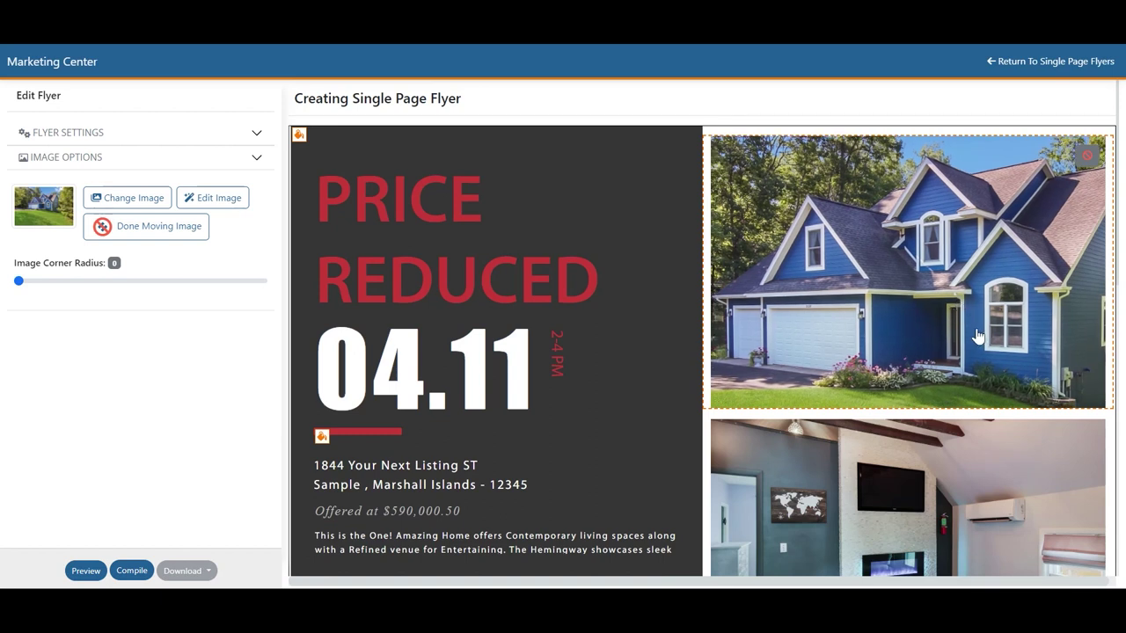
left_click(188, 232)
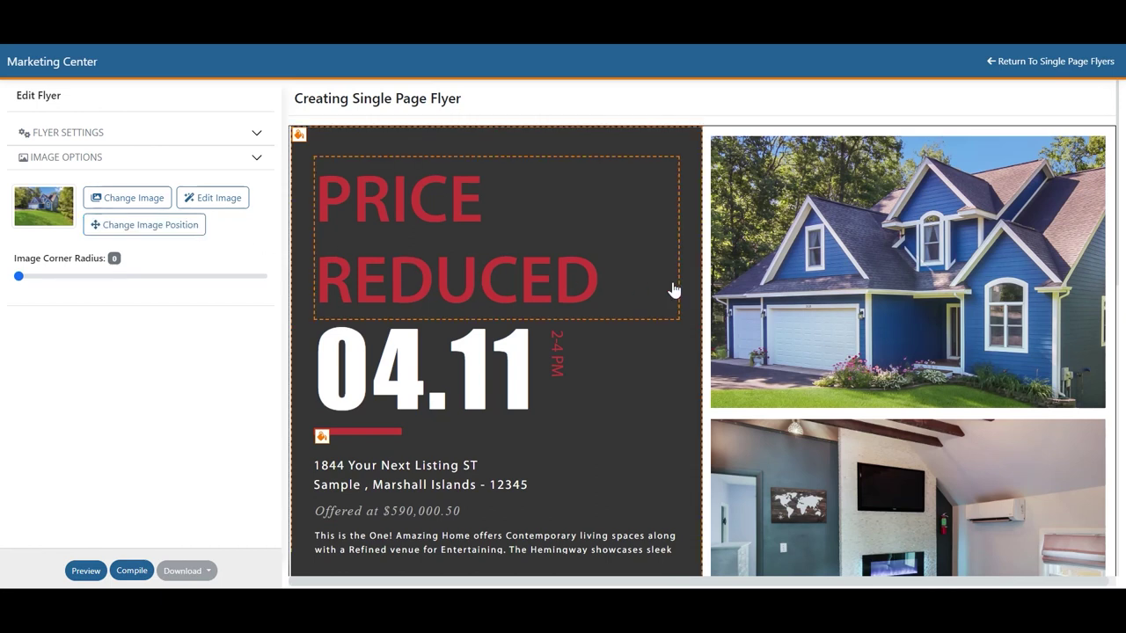
Reposition the house photo again, shifting it right to show more trees and adjusting the zoom
left_click(869, 286)
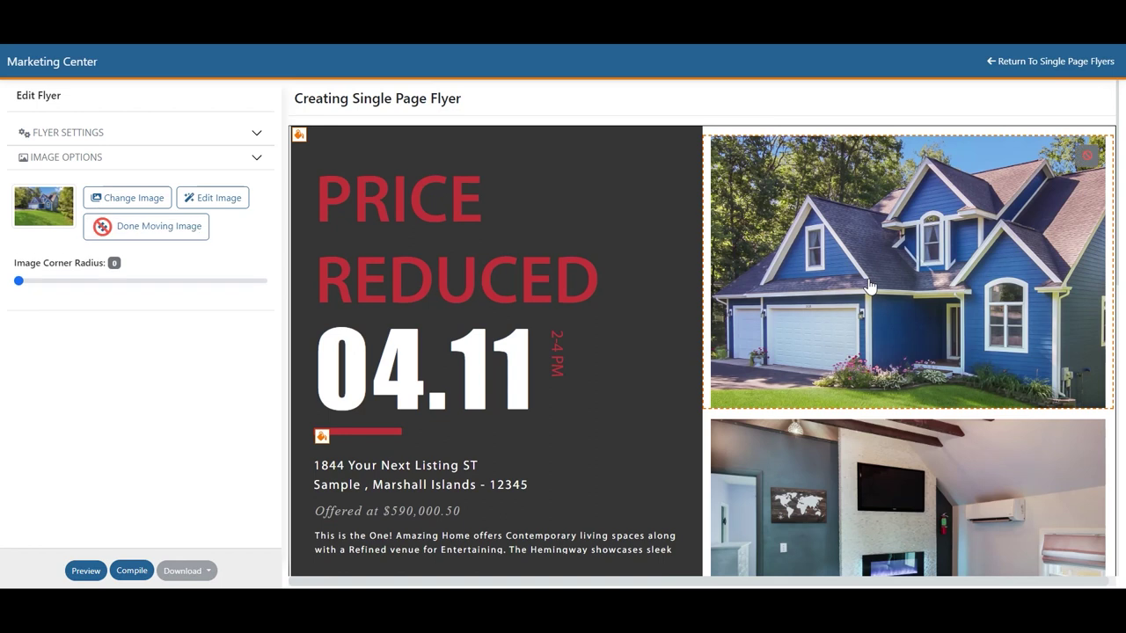
left_click_drag(869, 286, 930, 308)
scroll(931, 308, "up", 5)
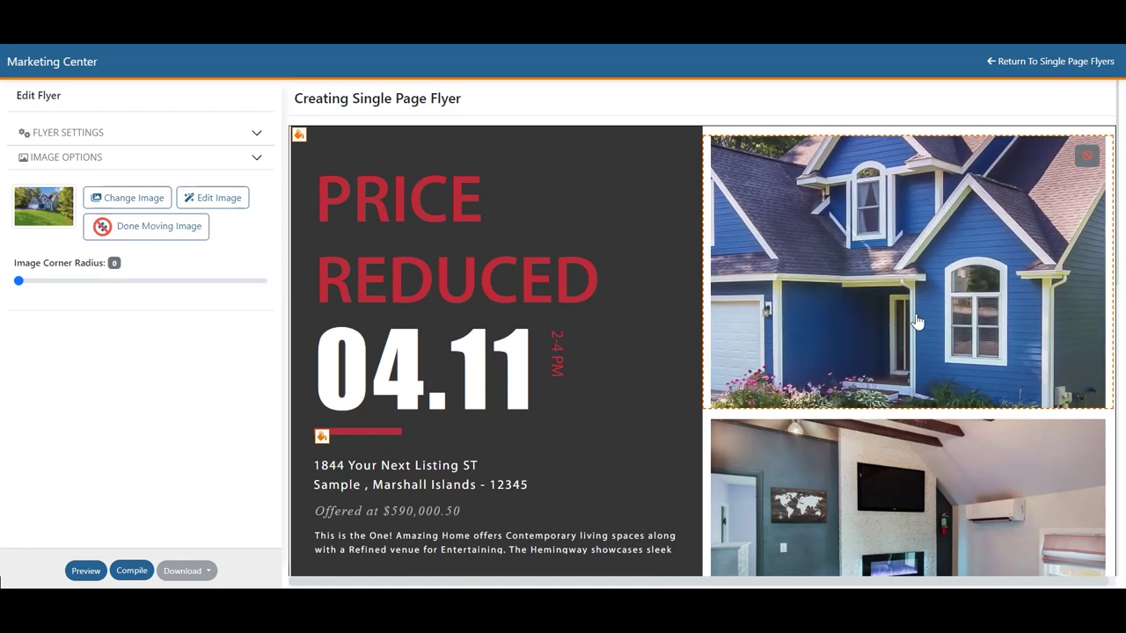
left_click(155, 225)
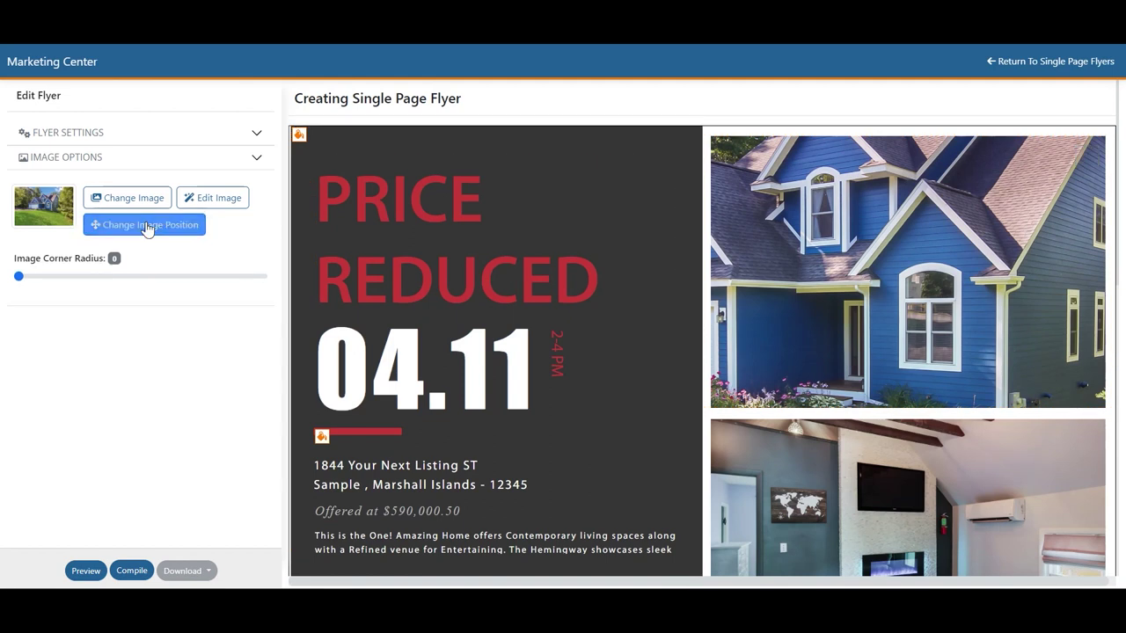
left_click(201, 231)
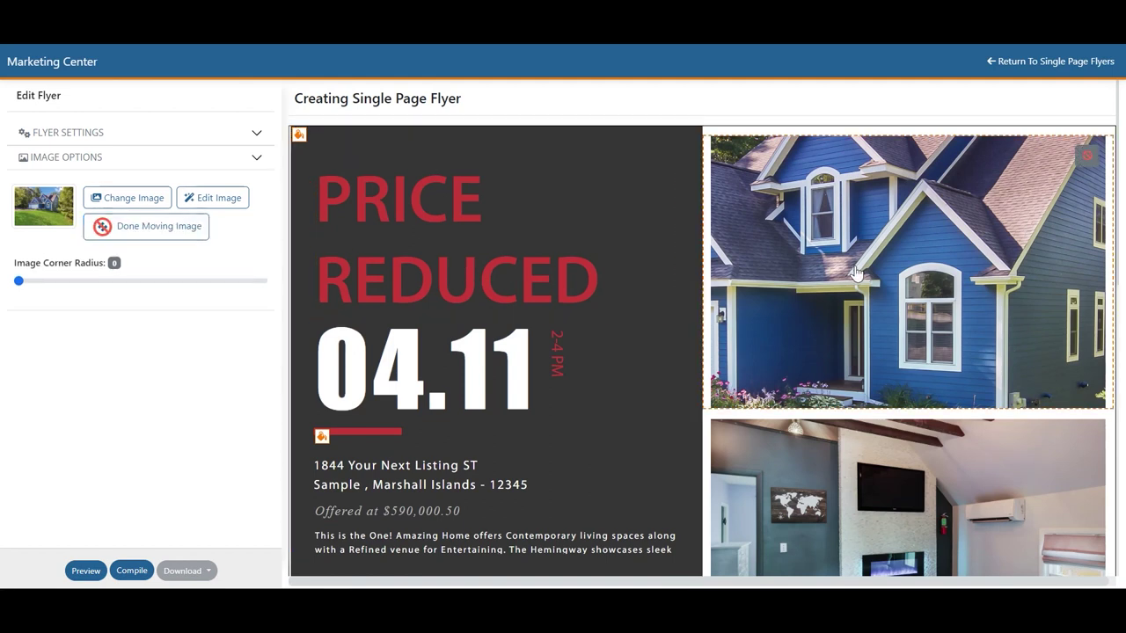
scroll(939, 299, "down", 5)
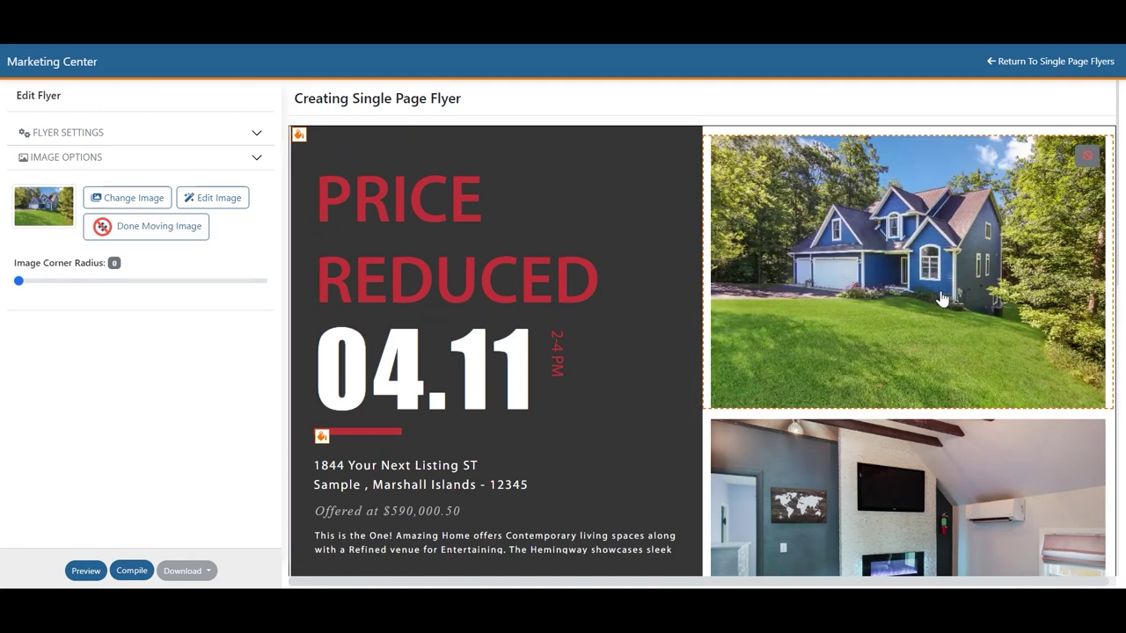
scroll(923, 295, "up", 5)
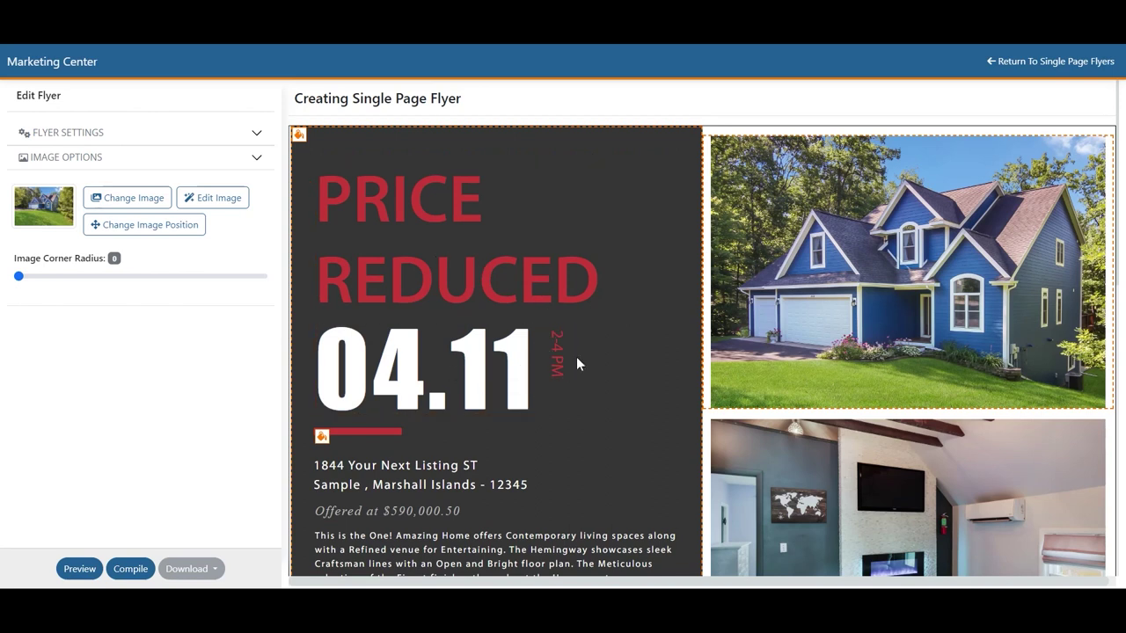
scroll(340, 322, "down", 2)
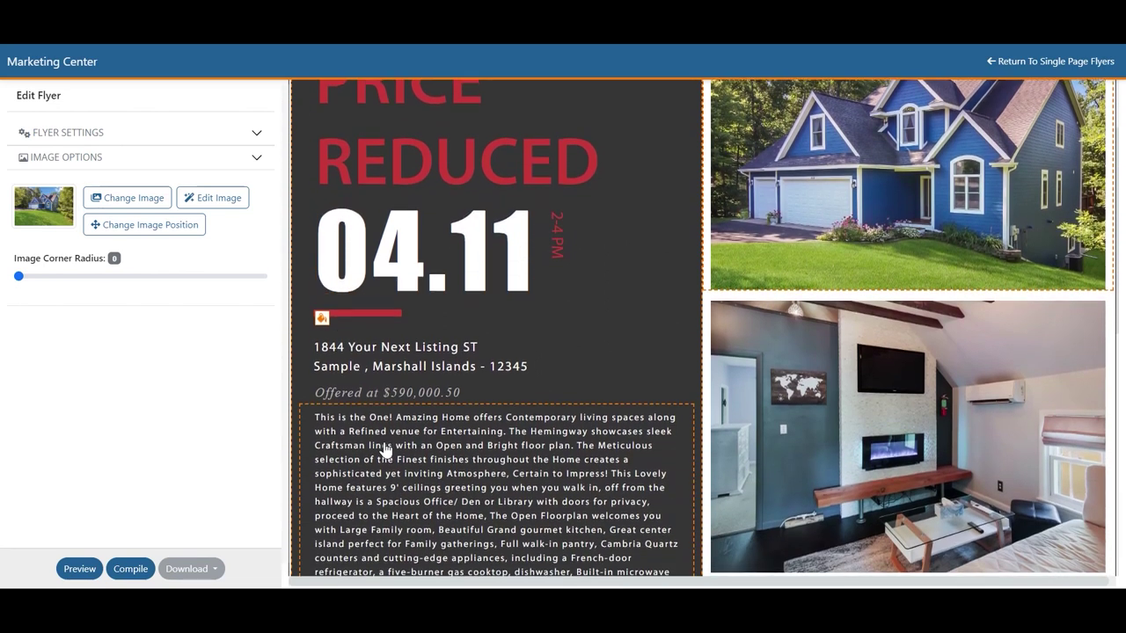
Hide the description text box's background block, then set it back to Show Block
scroll(384, 448, "down", 2)
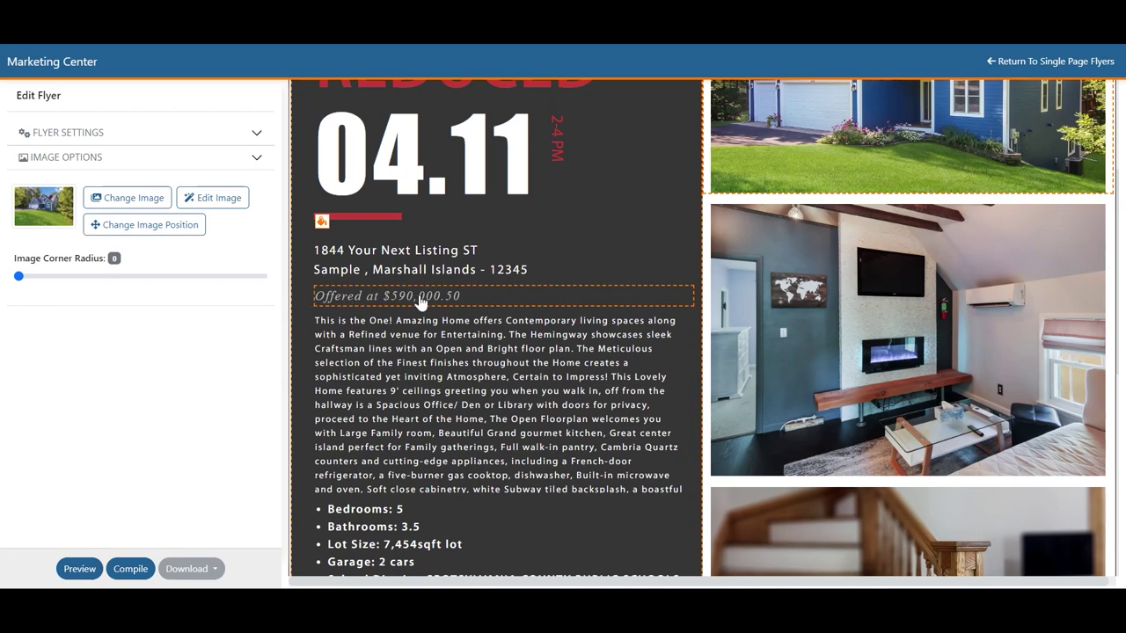
scroll(421, 301, "down", 2)
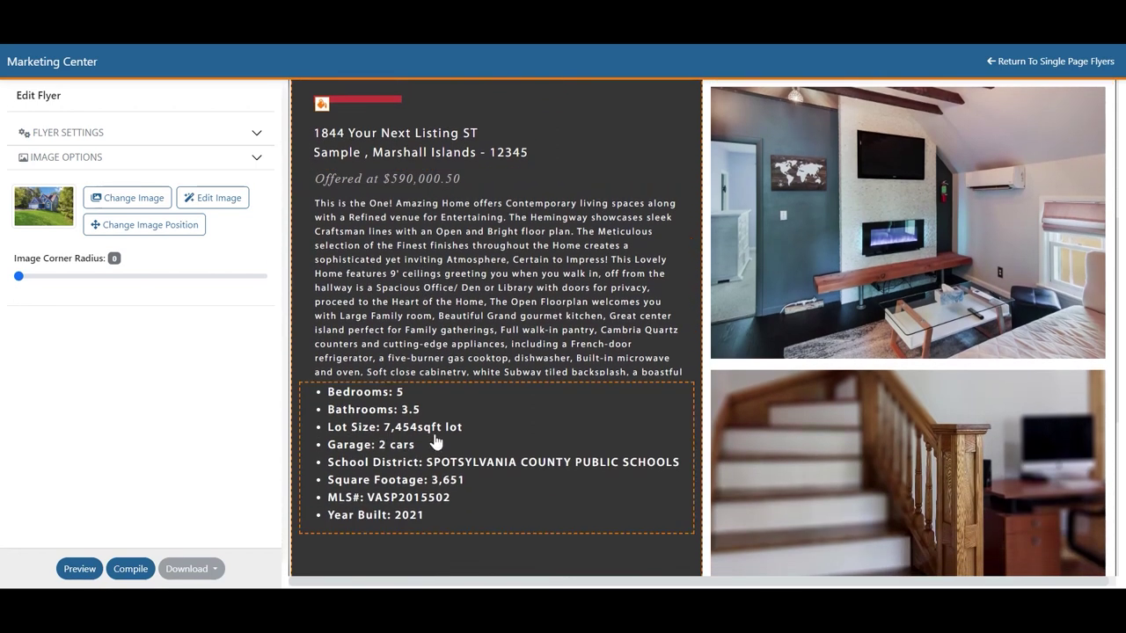
left_click(440, 328)
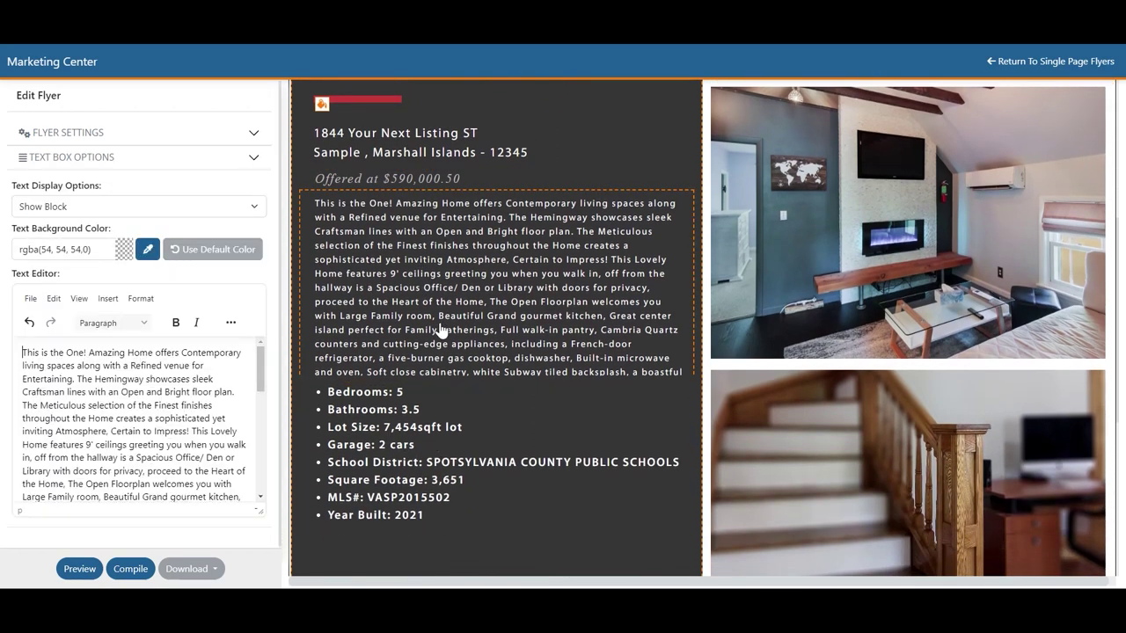
left_click(255, 211)
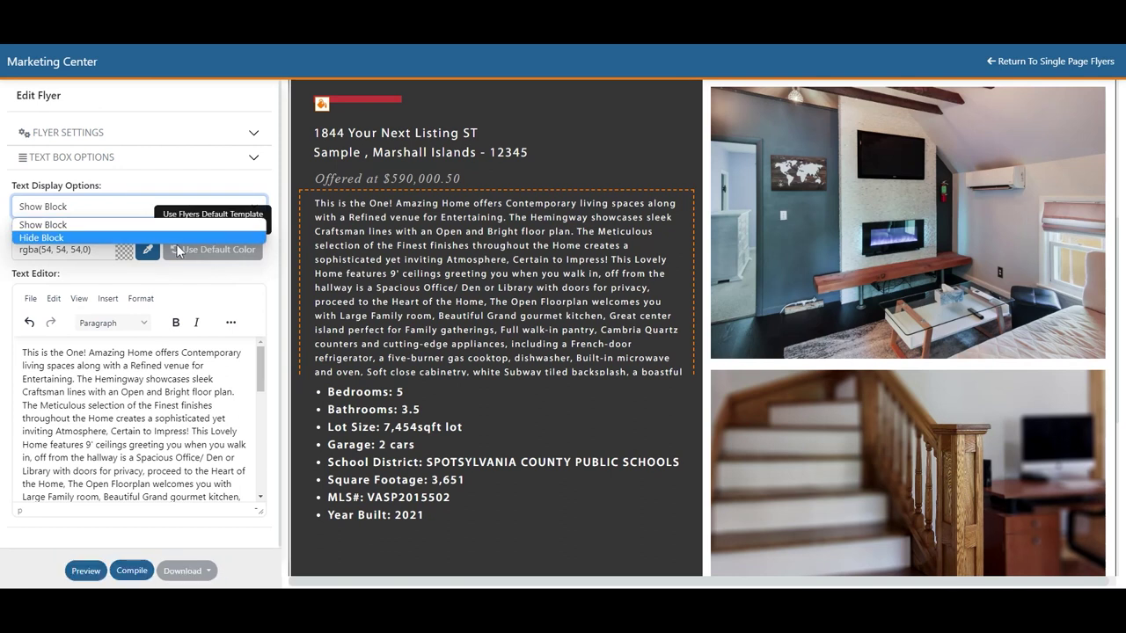
left_click(177, 240)
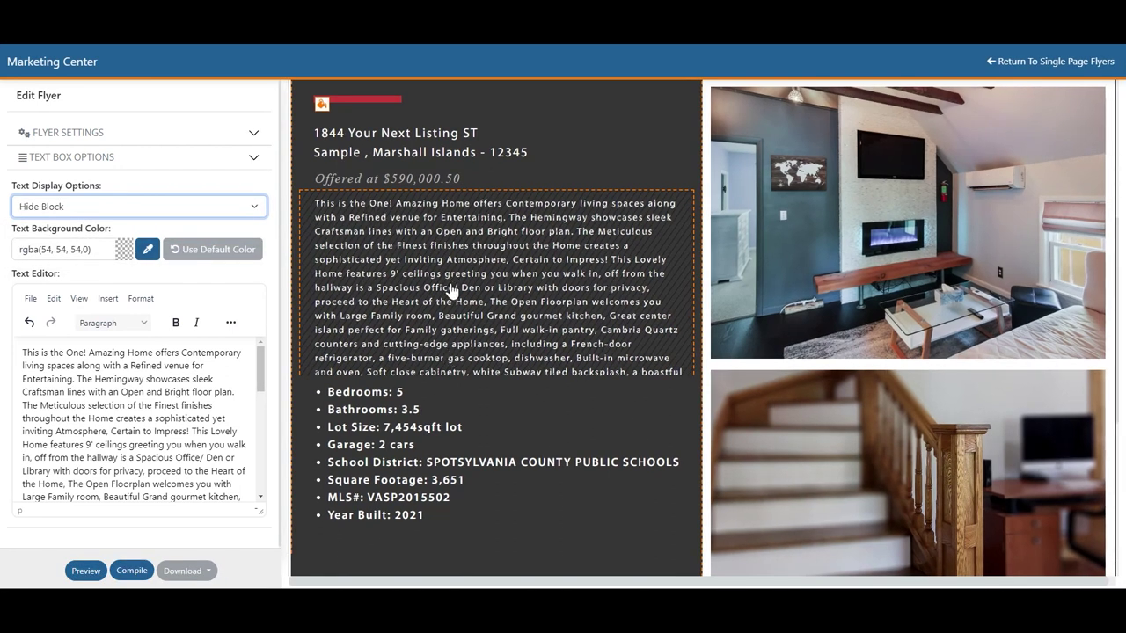
left_click(253, 211)
left_click(217, 216)
left_click(222, 208)
left_click(176, 222)
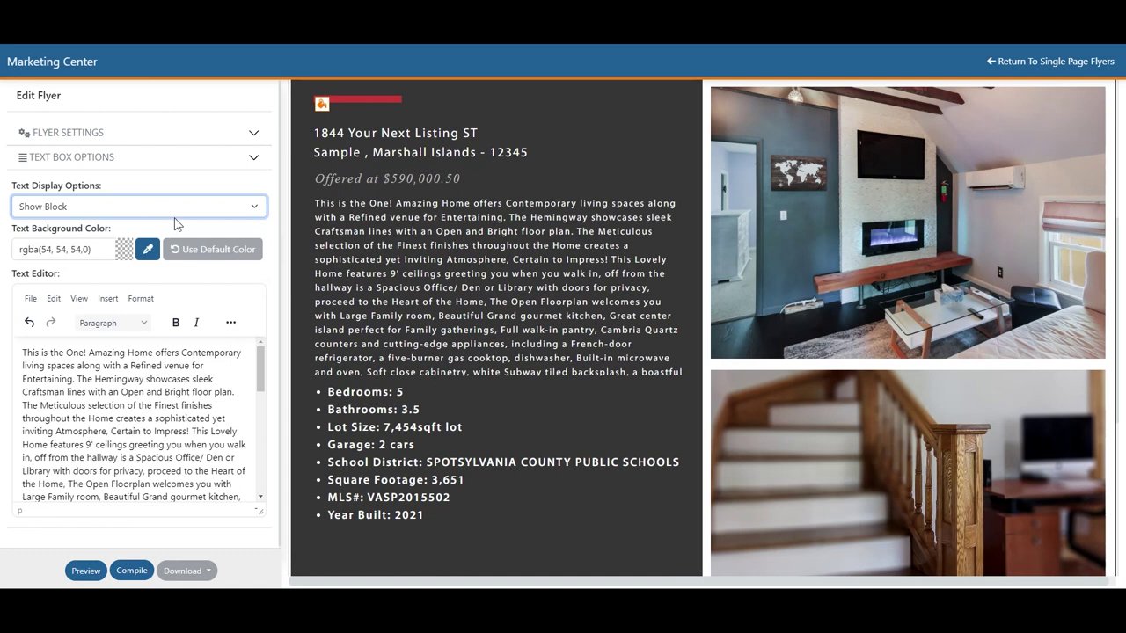
Try a sampled blue-grey and translucent teal text background, then restore default rgba(54, 54, 54, 1)
left_click(147, 253)
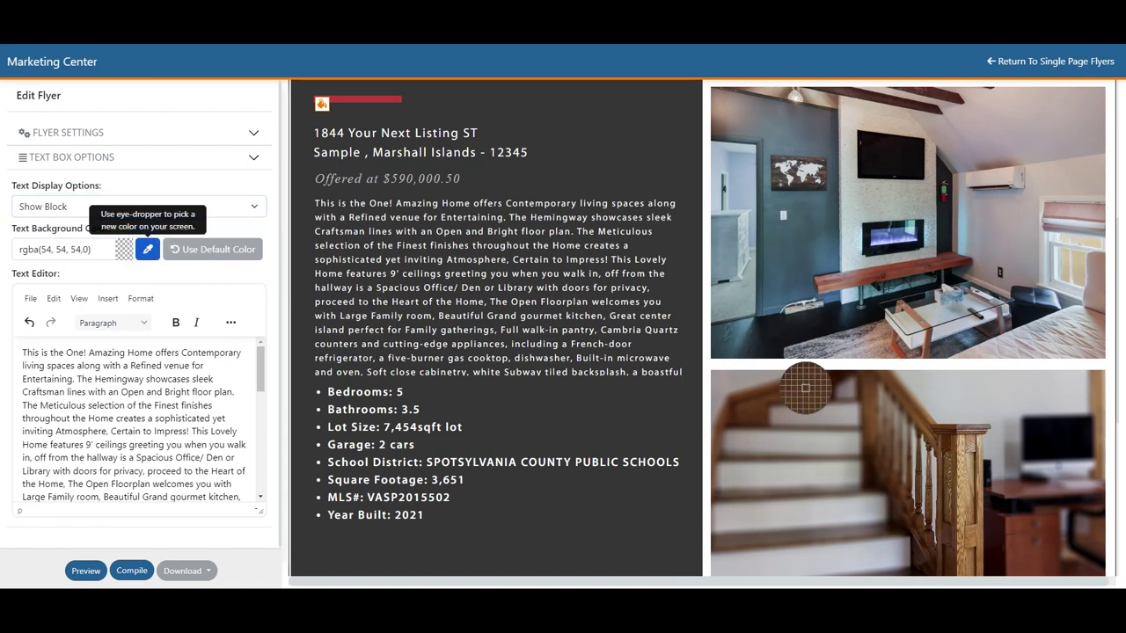
left_click(799, 276)
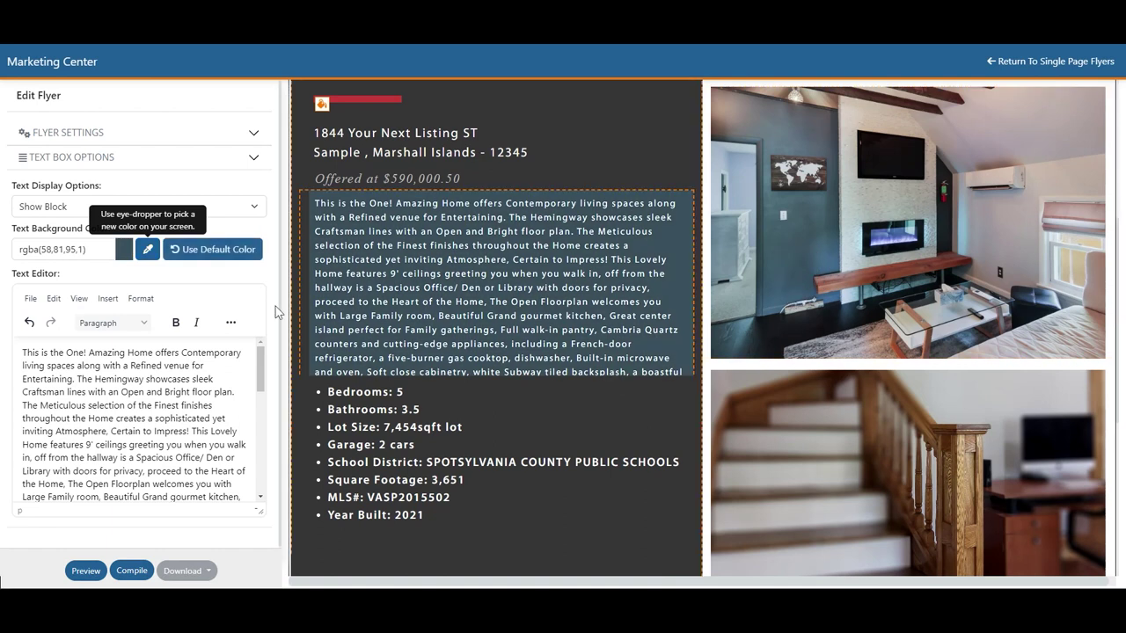
left_click(124, 250)
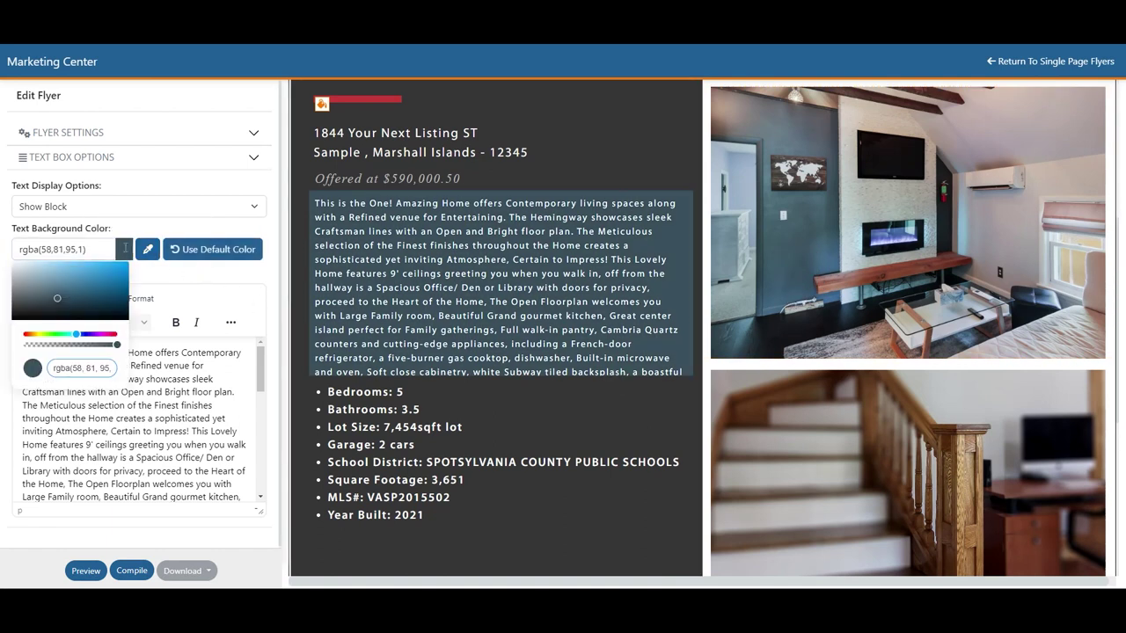
left_click_drag(101, 303, 130, 280)
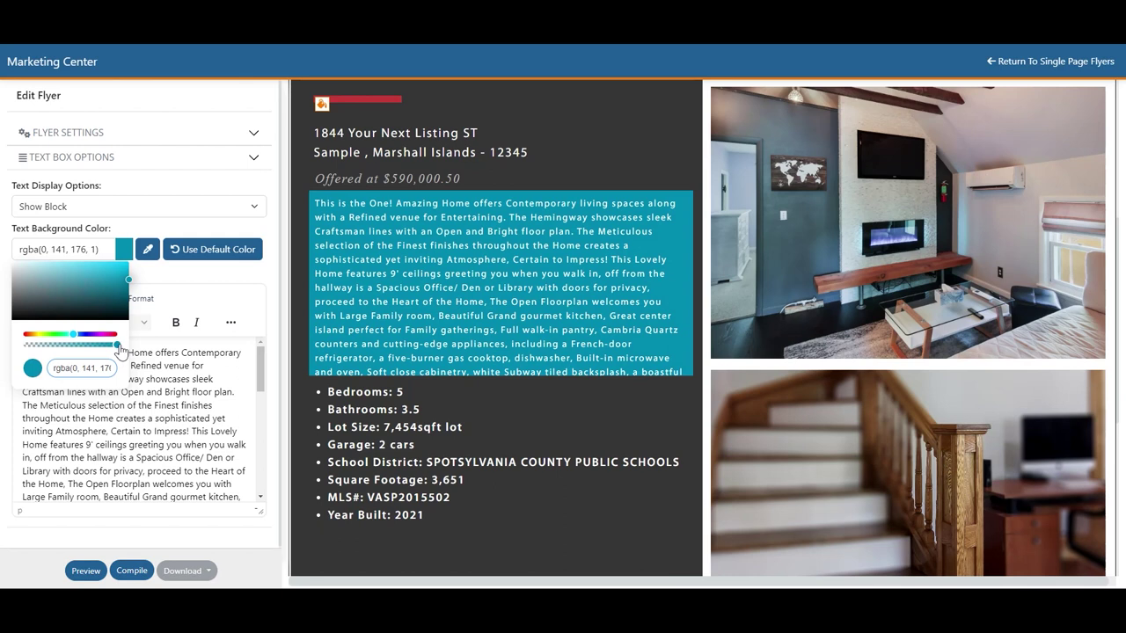
left_click_drag(119, 347, 59, 350)
left_click(245, 253)
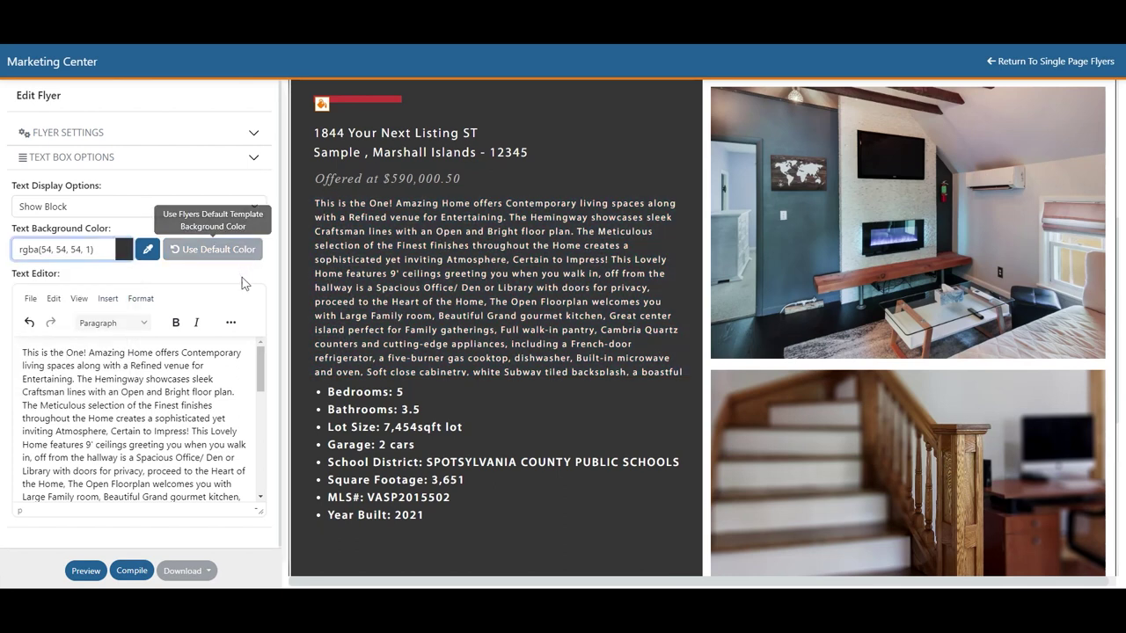
scroll(208, 376, "down", 1)
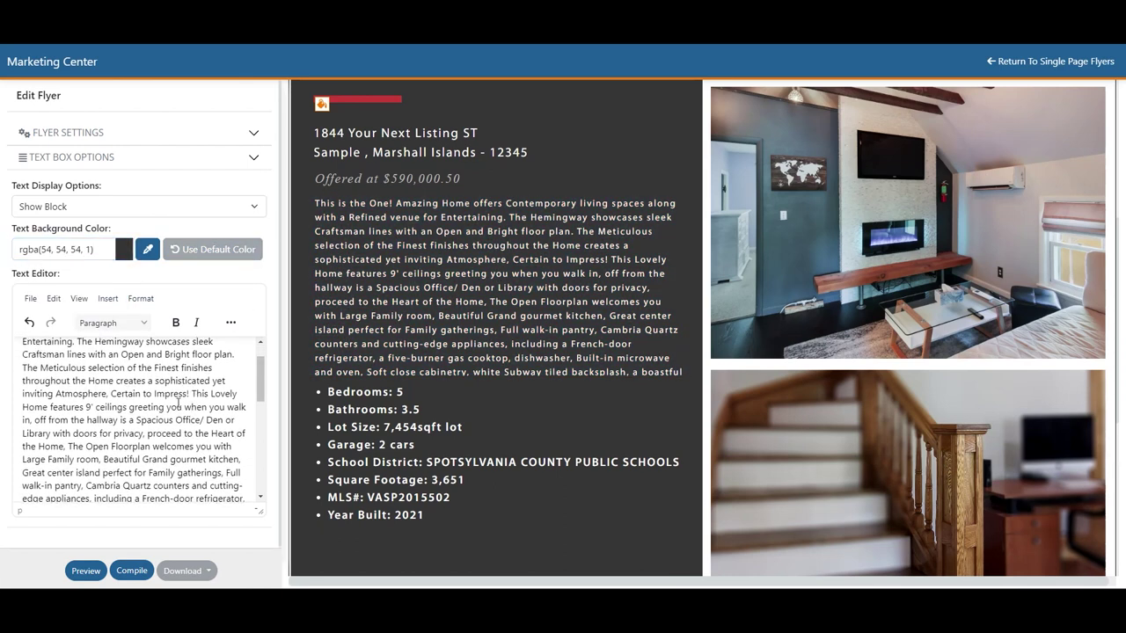
scroll(91, 380, "up", 1)
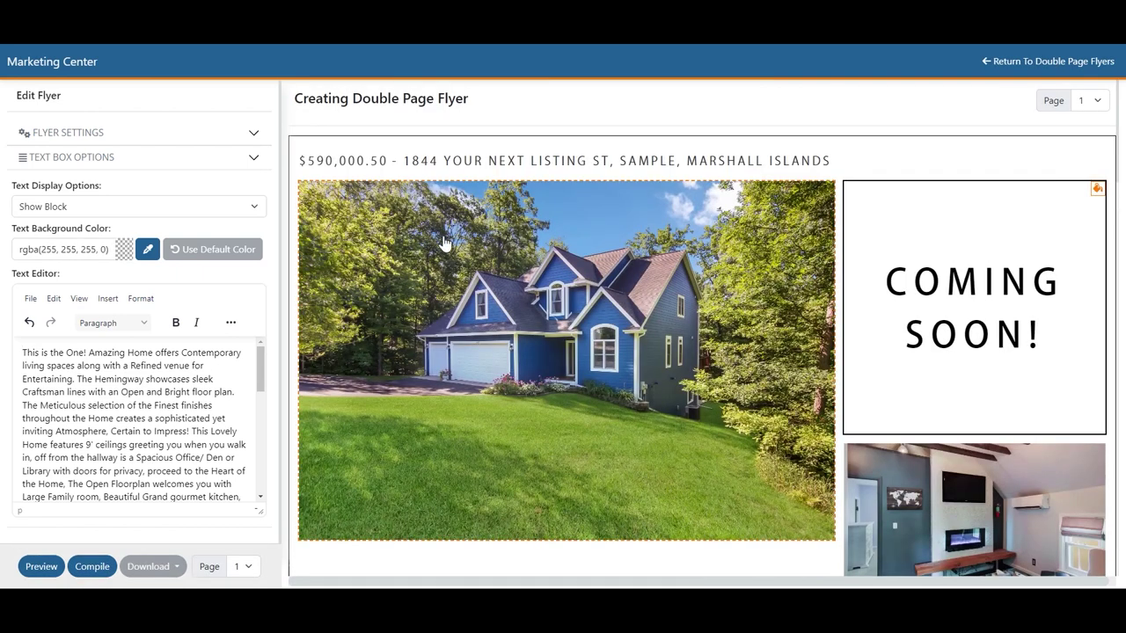
Replace the agent profile photo with the Project Media picture of the agent holding a sign
scroll(597, 293, "down", 10)
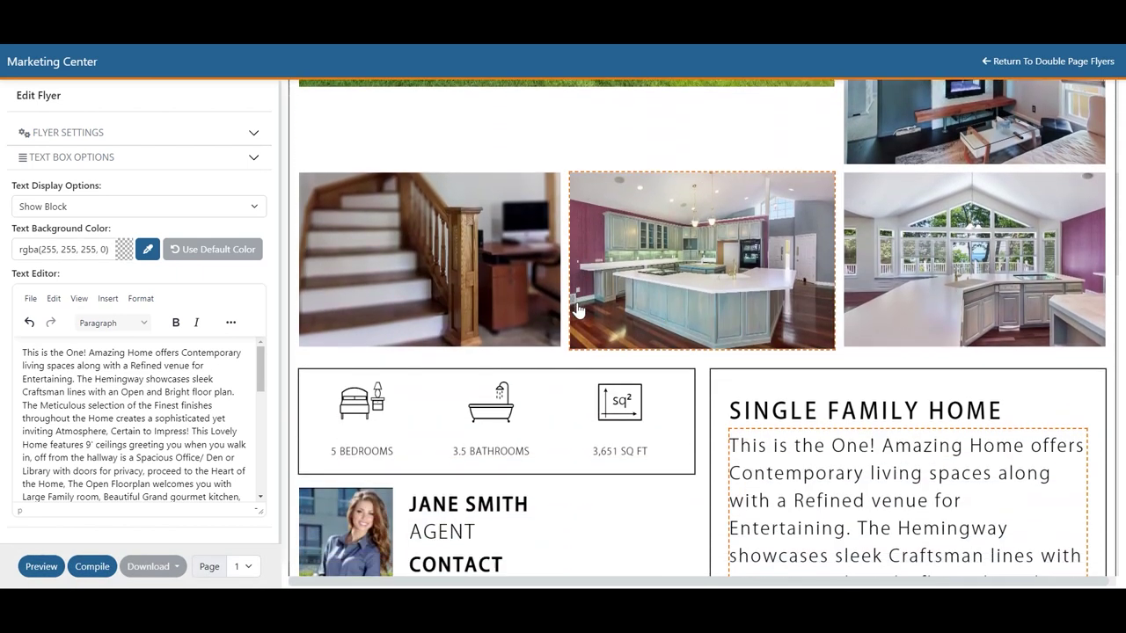
scroll(528, 335, "down", 3)
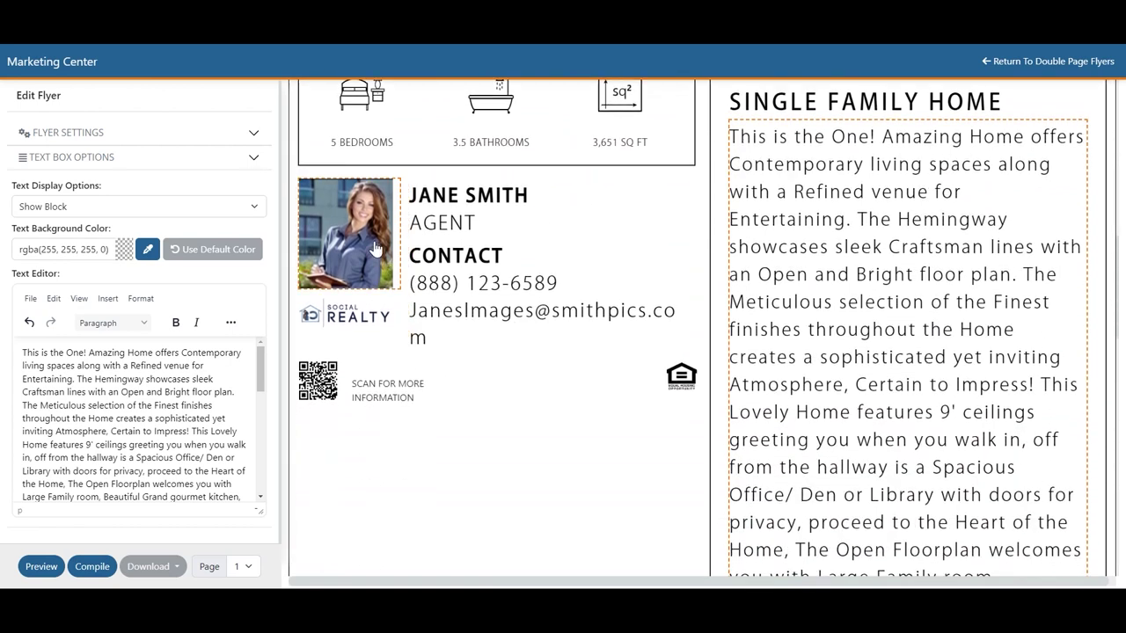
left_click(371, 249)
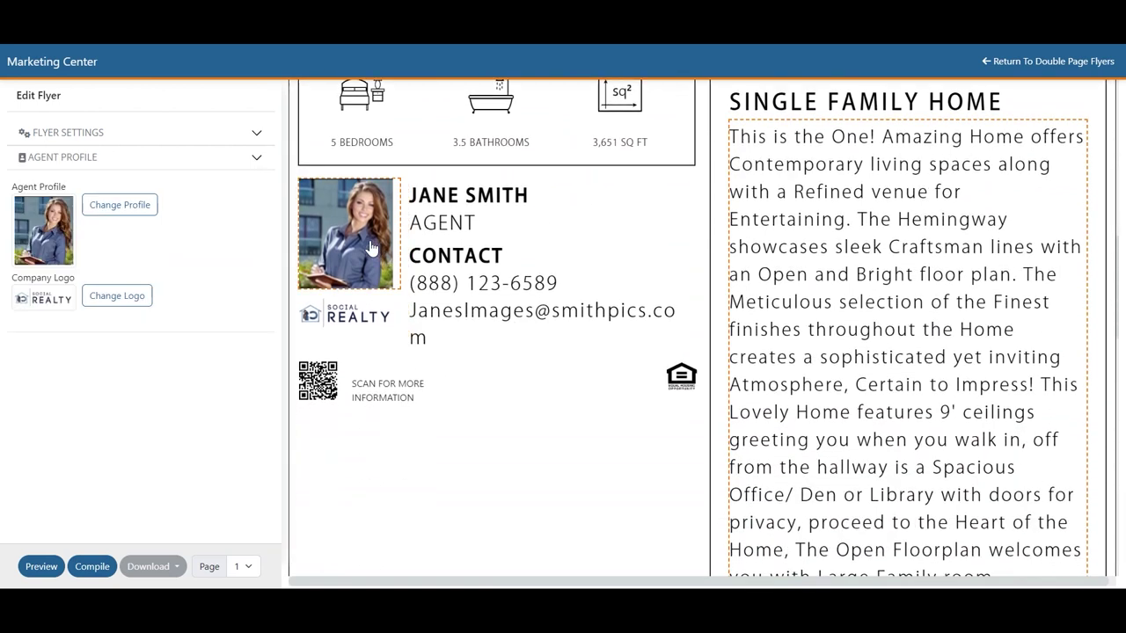
left_click(139, 210)
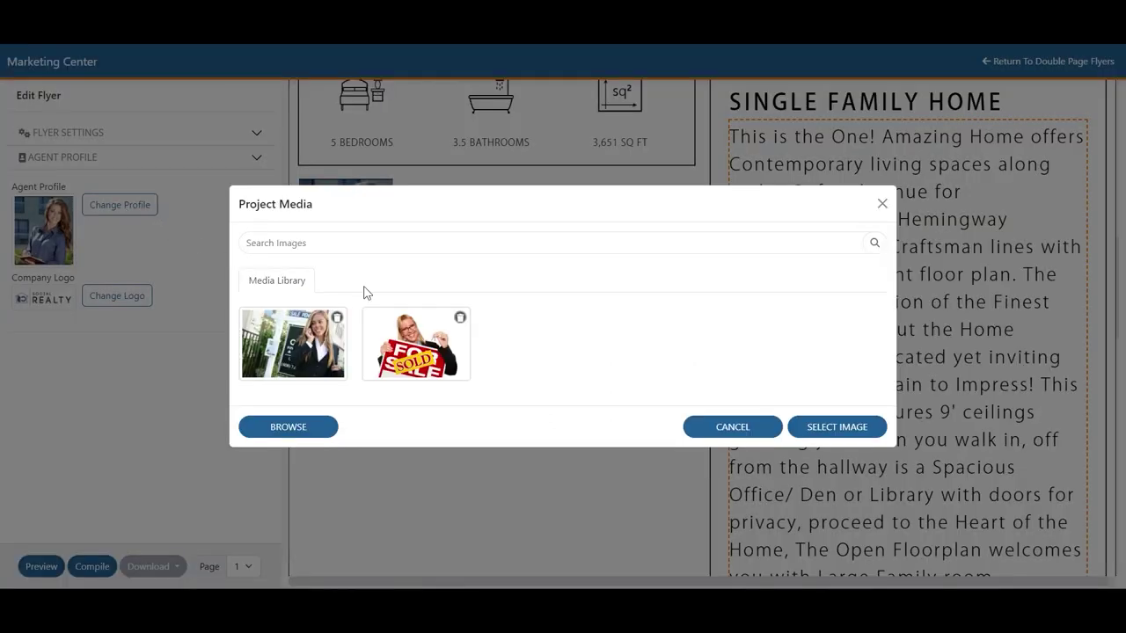
left_click(300, 349)
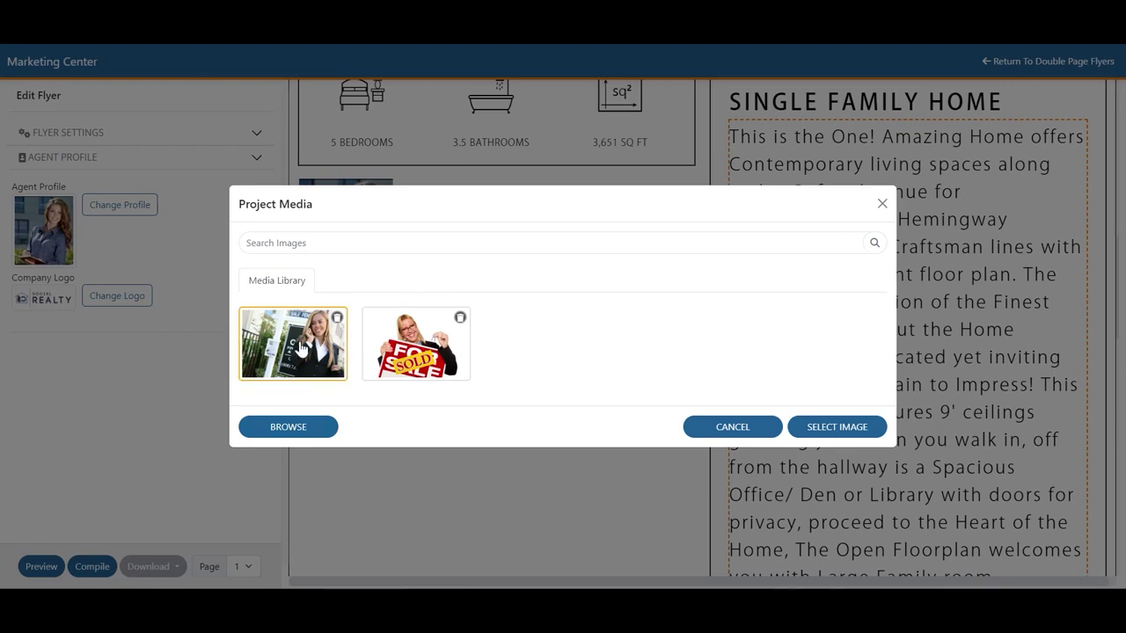
left_click(846, 428)
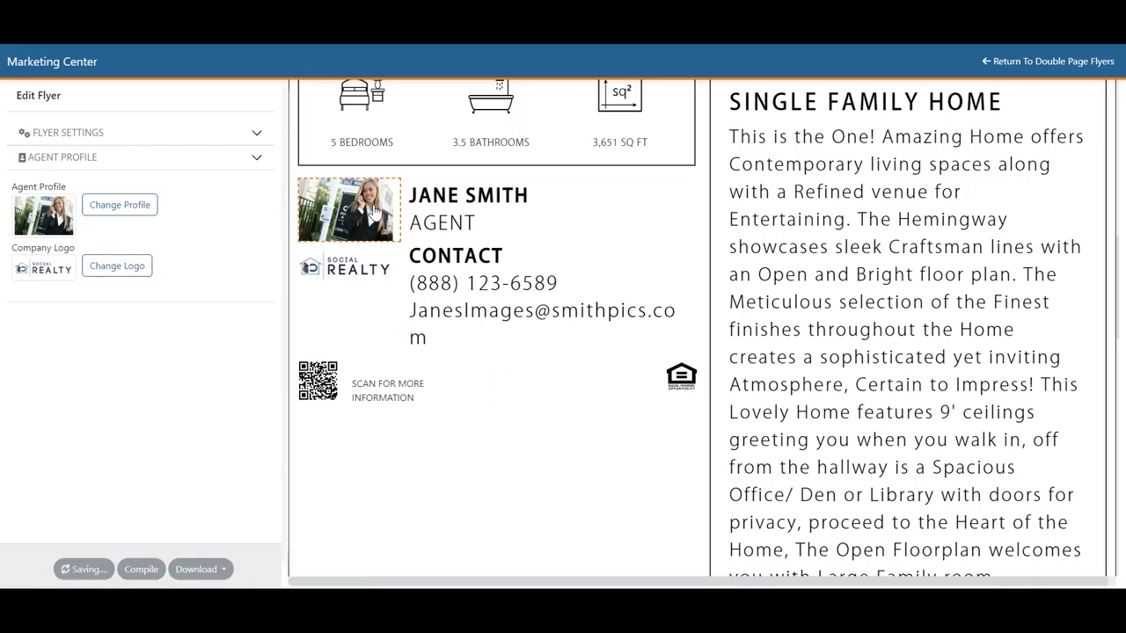
left_click(457, 207)
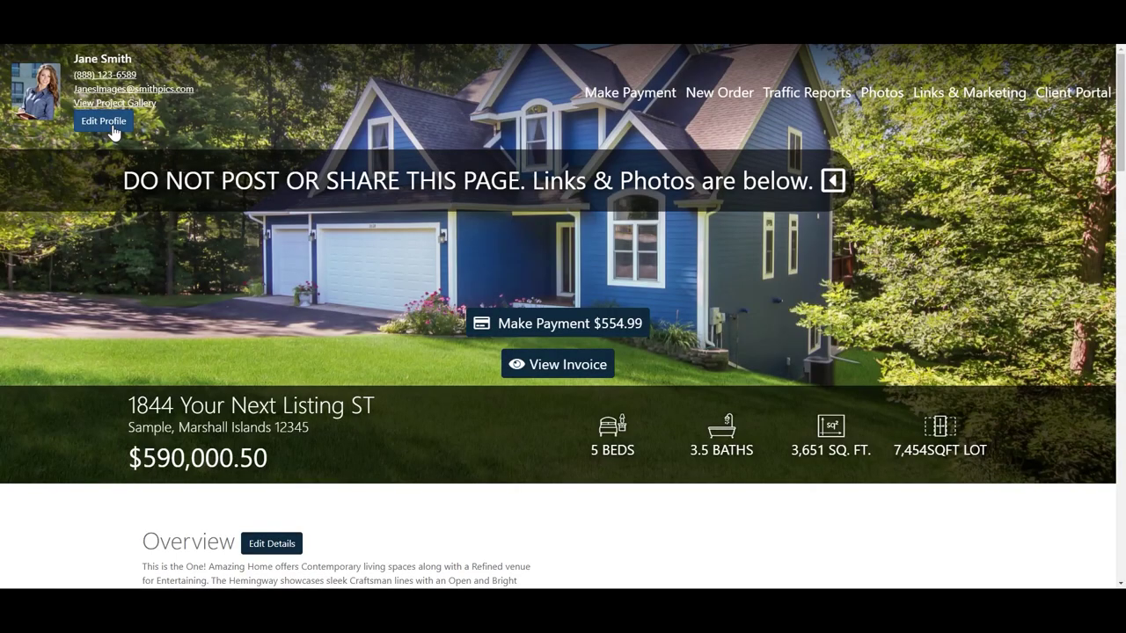
Review the agent's profile image, company logo and contact details in the Editing User form
left_click(111, 124)
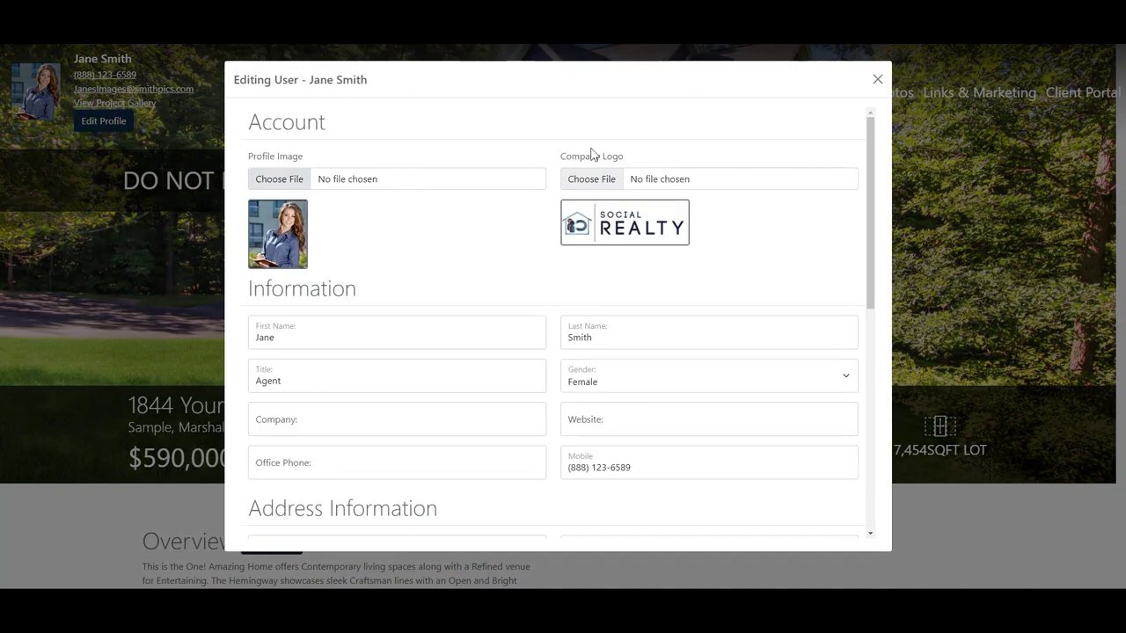
scroll(420, 256, "down", 3)
scroll(503, 285, "down", 5)
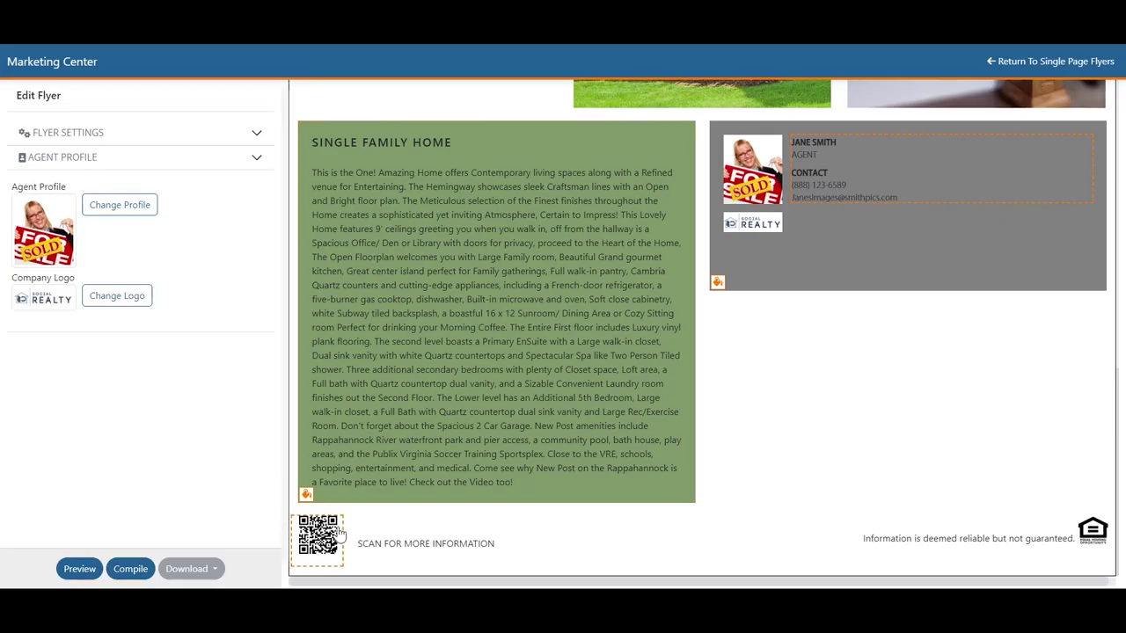
In the flyer's QR code settings, leave Display QR Code, Powered By and View Other Properties Link on Show
left_click(321, 537)
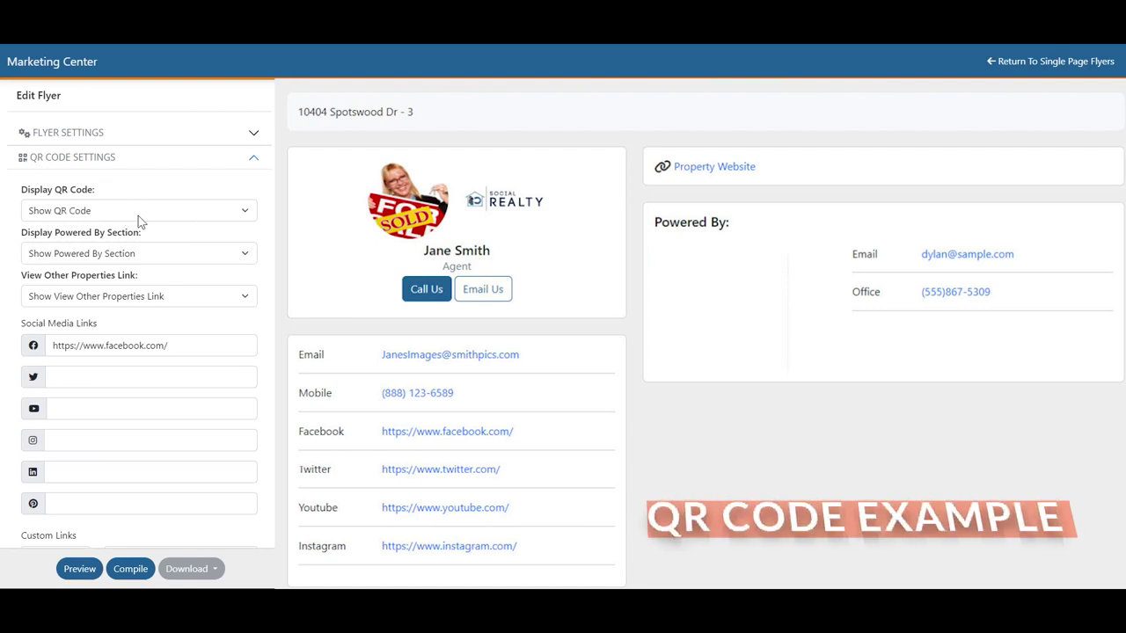
left_click(99, 216)
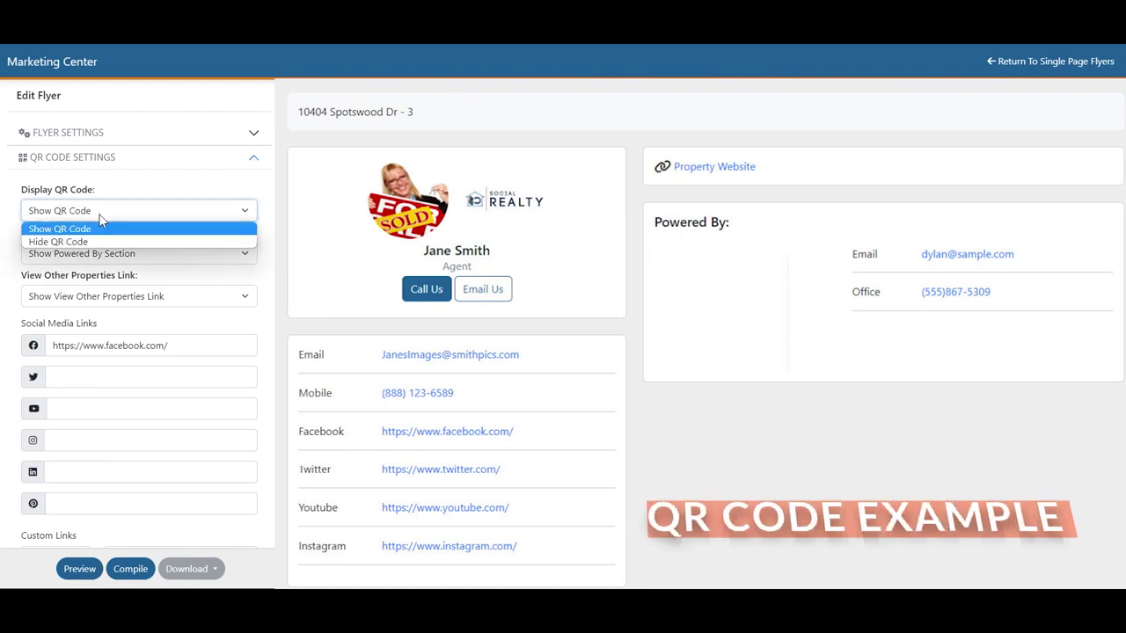
left_click(144, 195)
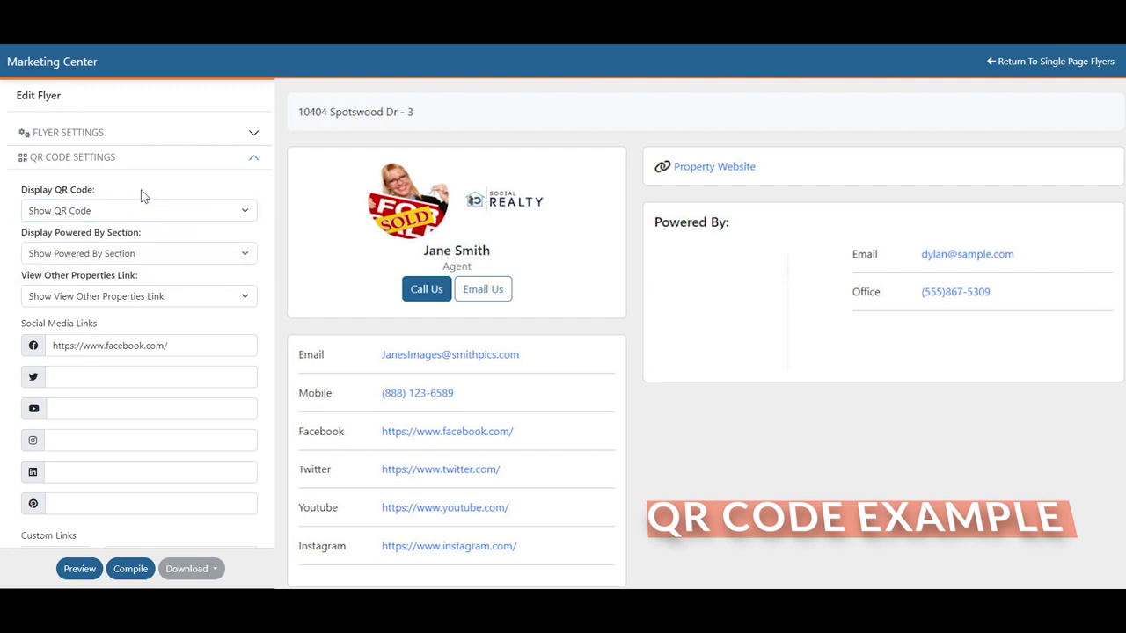
left_click(138, 253)
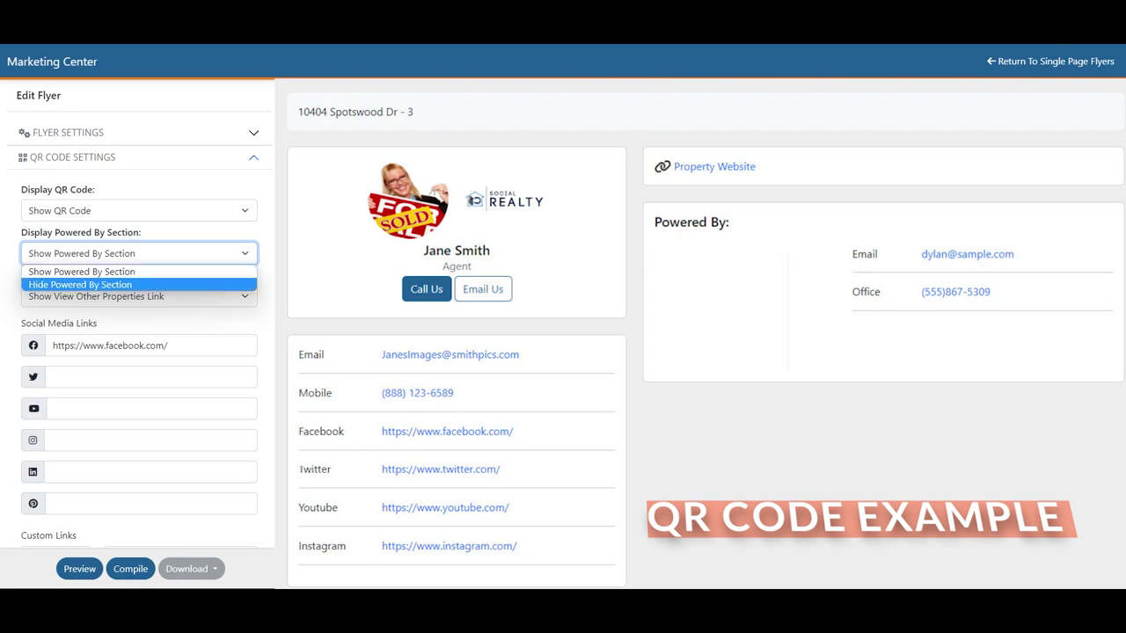
left_click(227, 333)
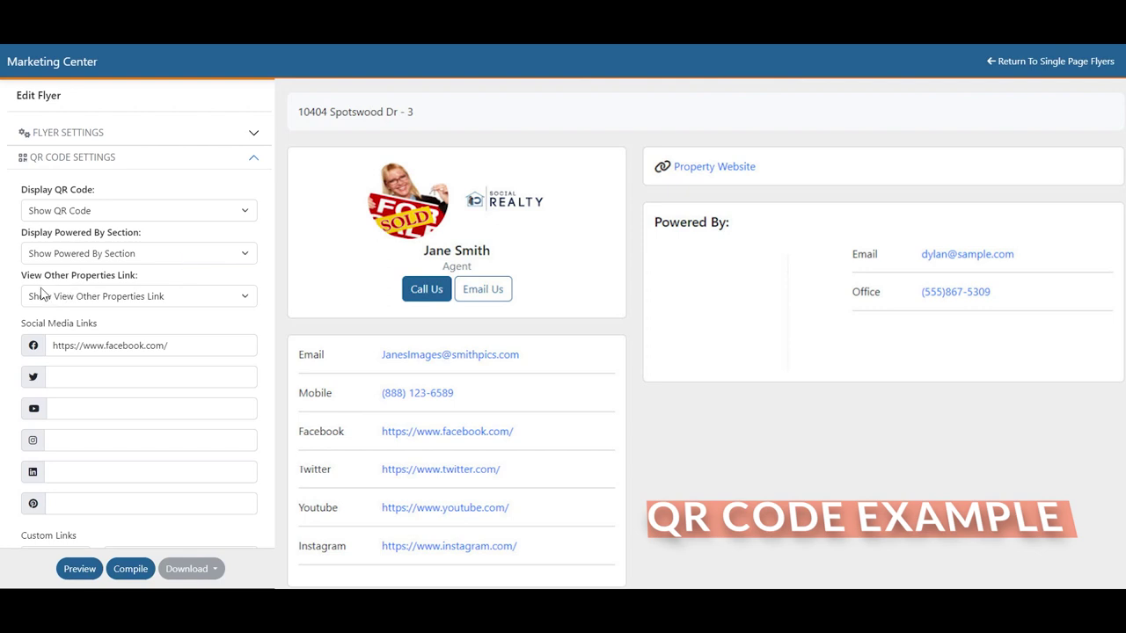
left_click(110, 299)
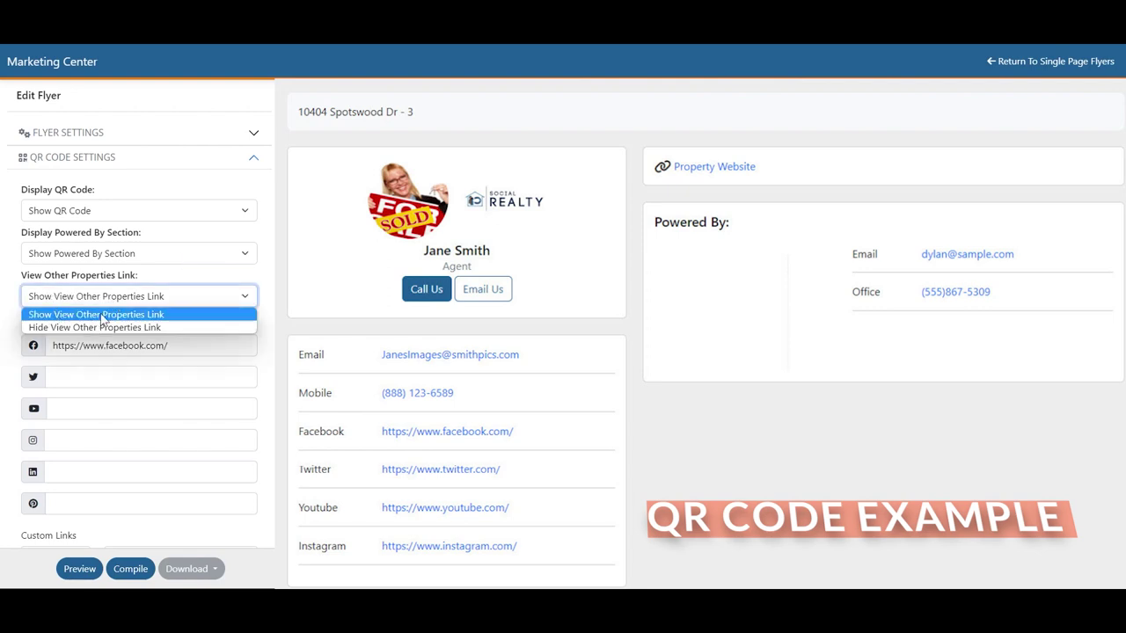
left_click(150, 287)
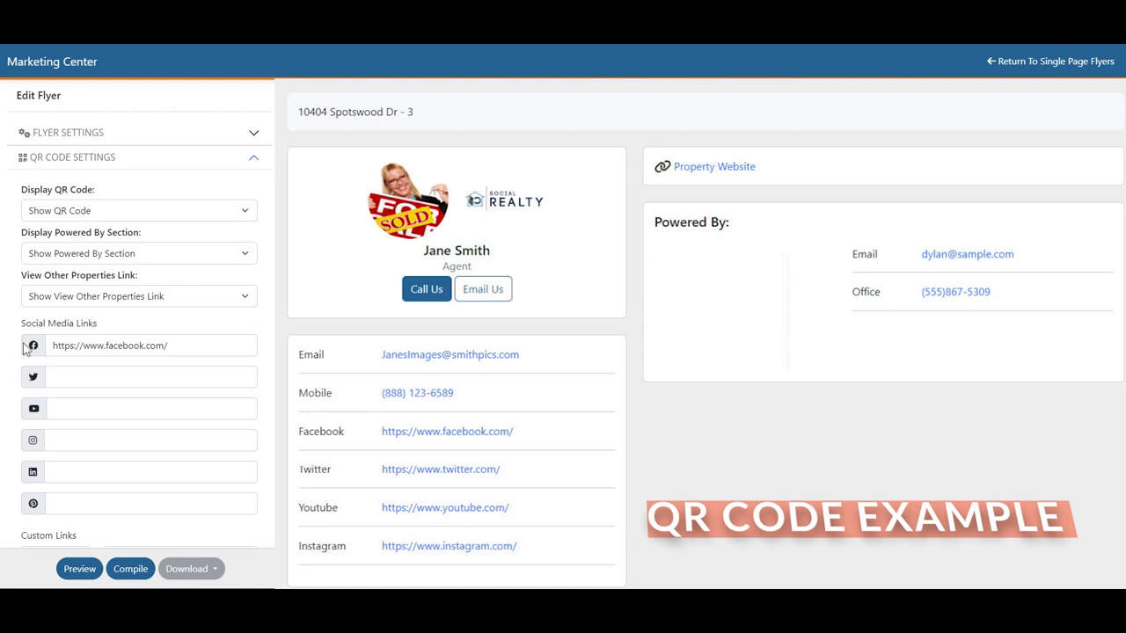
scroll(162, 334, "down", 2)
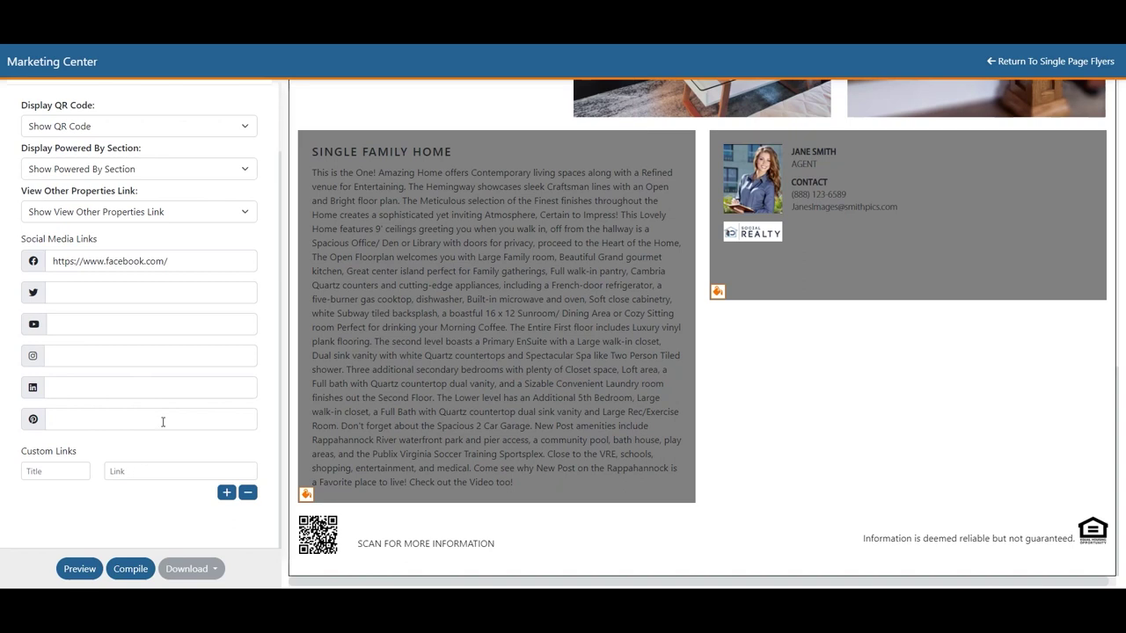
scroll(145, 433, "up", 3)
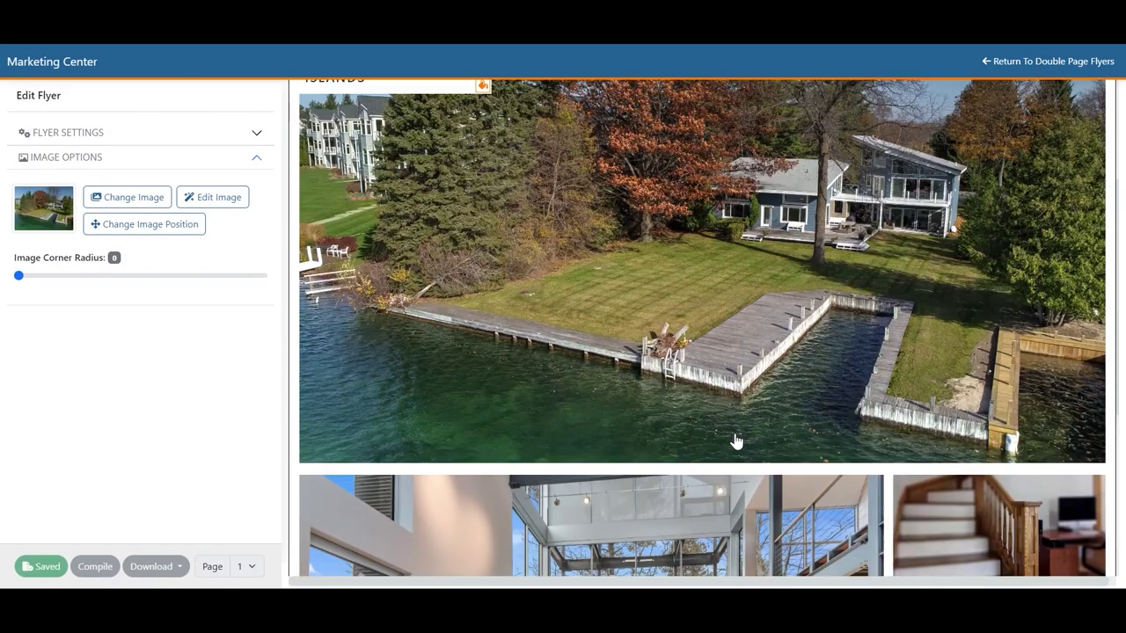
scroll(737, 441, "up", 2)
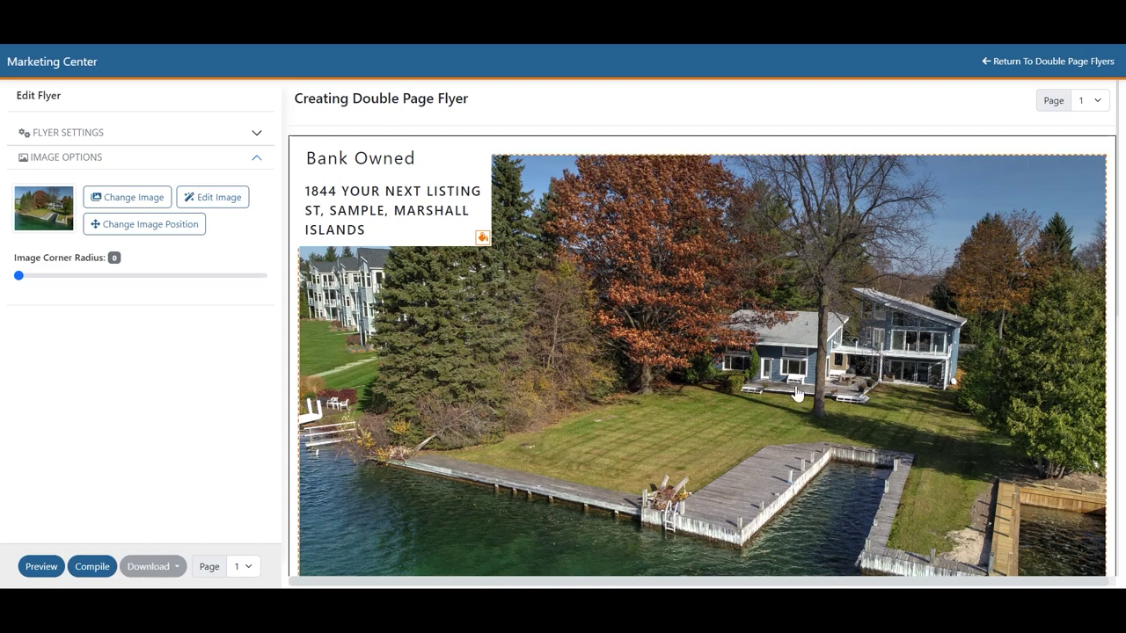
Compile the flyer, review the Export to PDF/Image download options, then return to Double Page Flyers
left_click(94, 566)
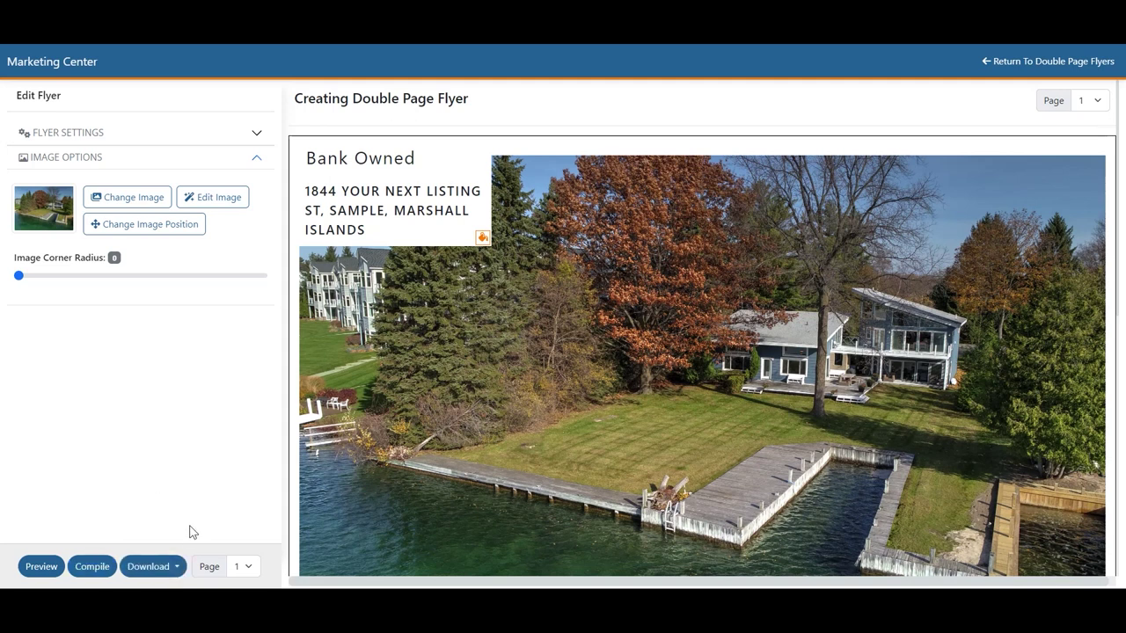
left_click(183, 570)
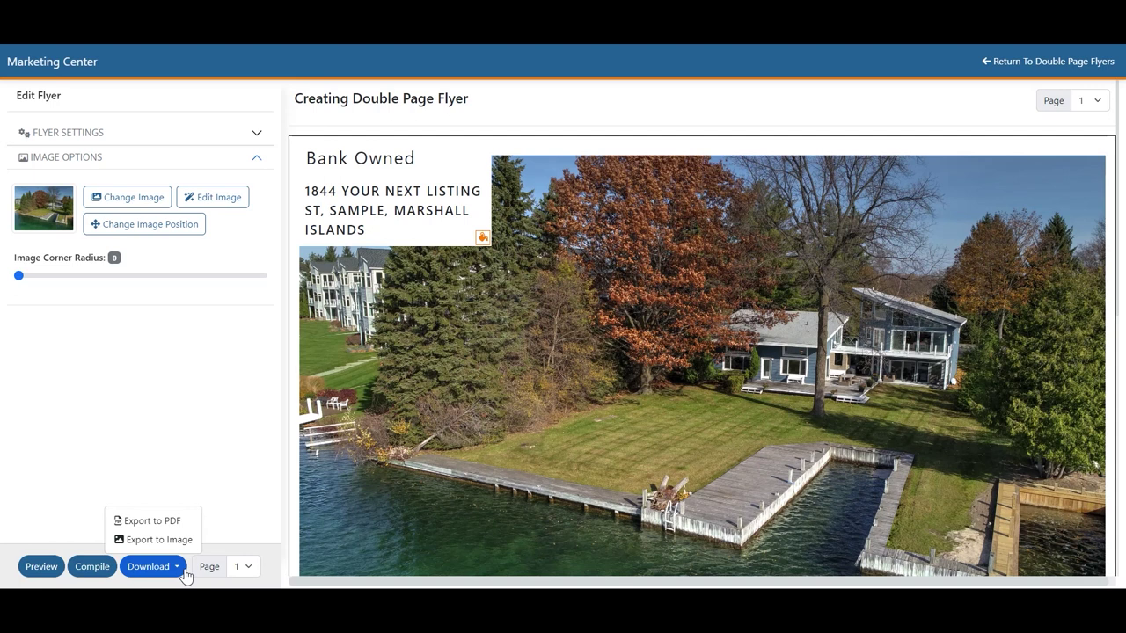
left_click(1068, 62)
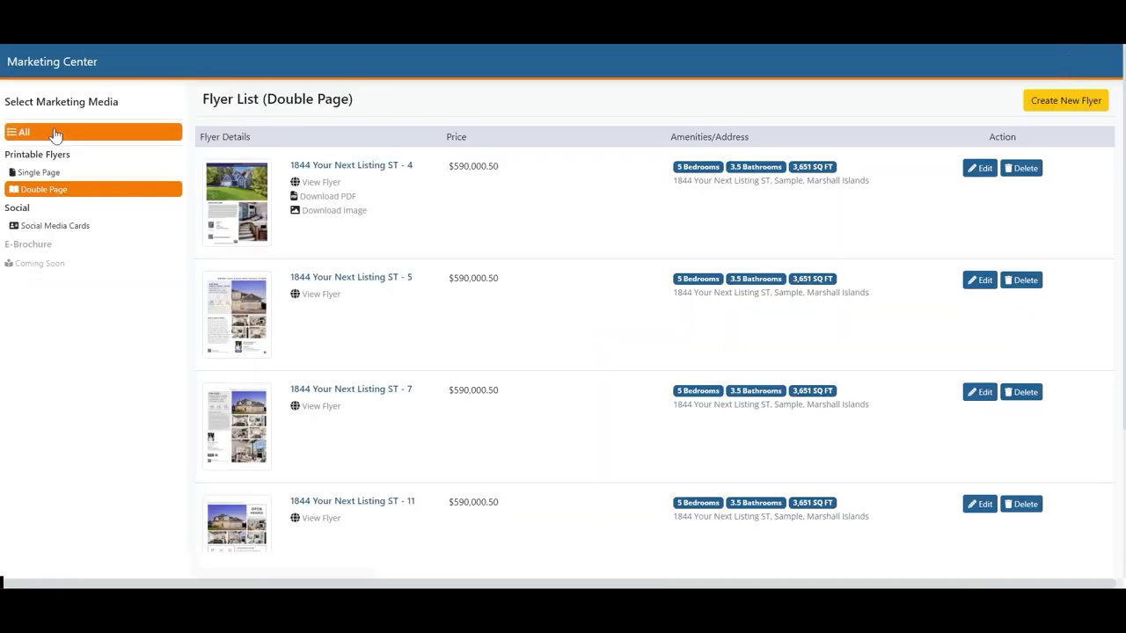
Select All under Select Marketing Media to list every media type together
left_click(55, 134)
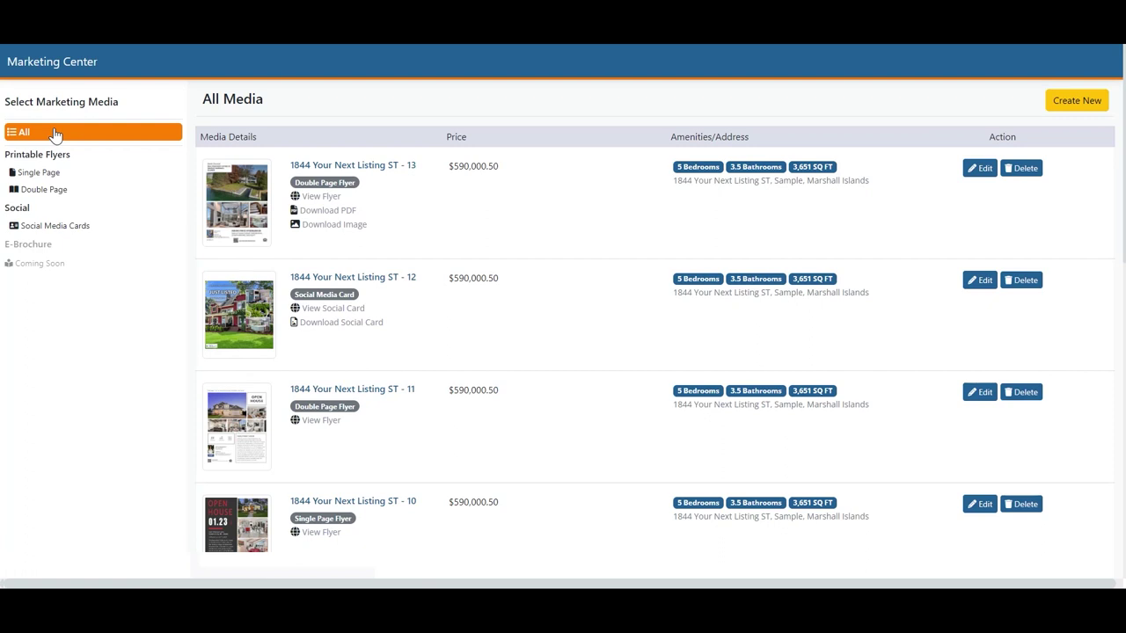